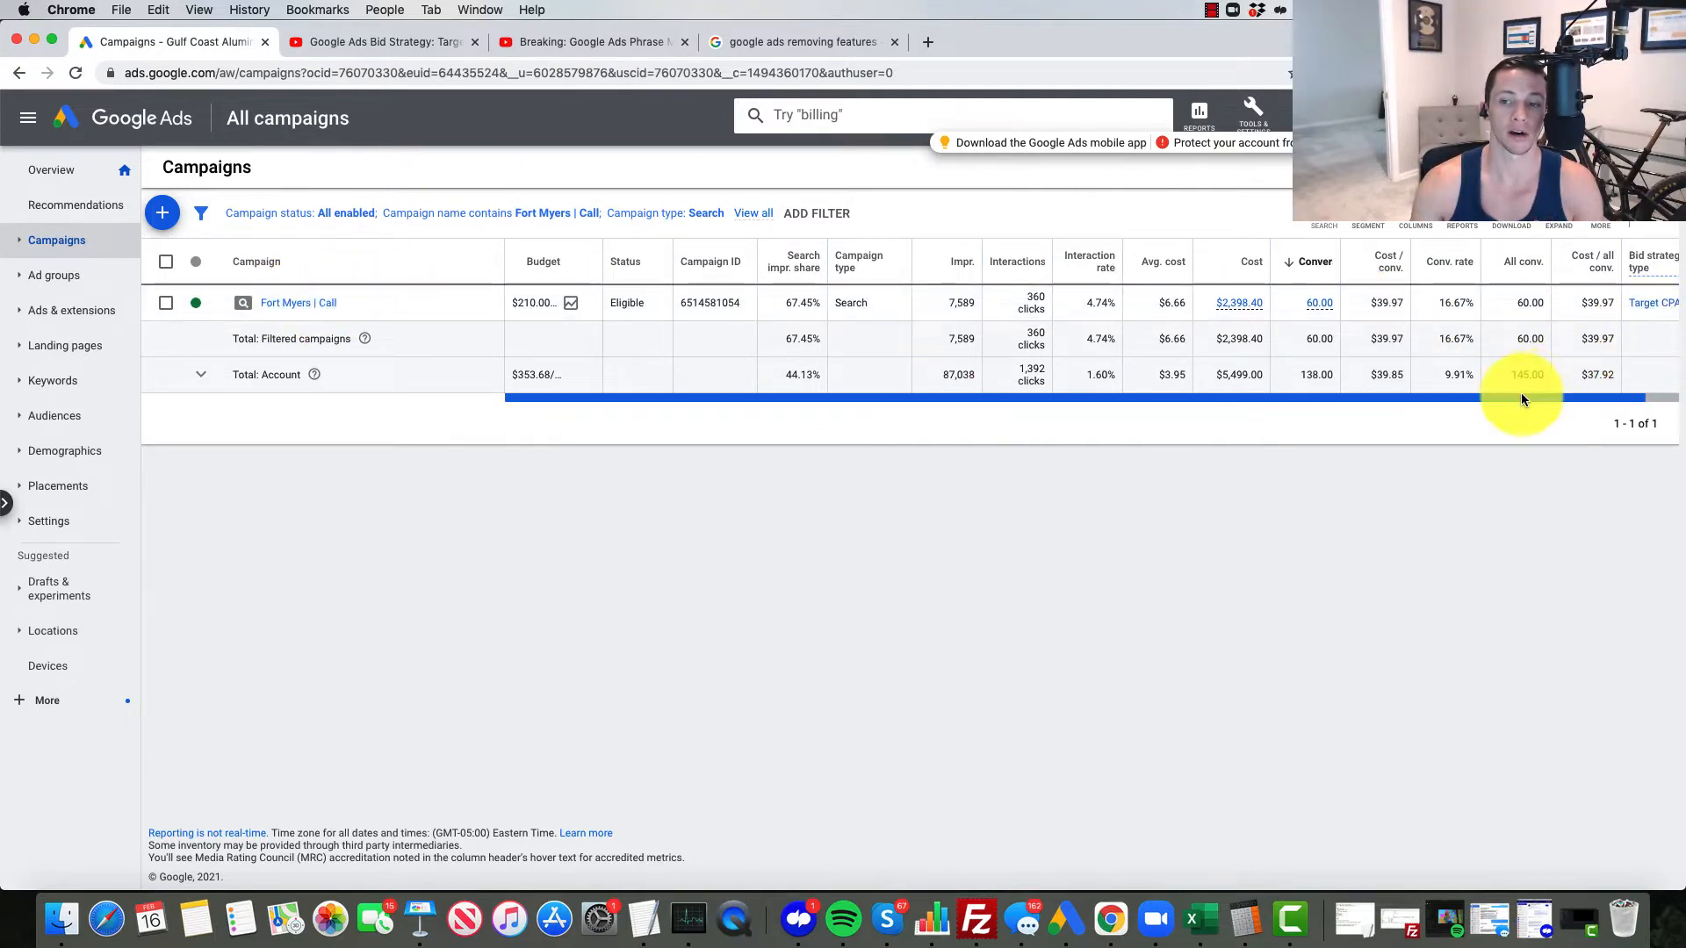
pyautogui.moveTo(1523, 399); pyautogui.dragTo(1568, 399)
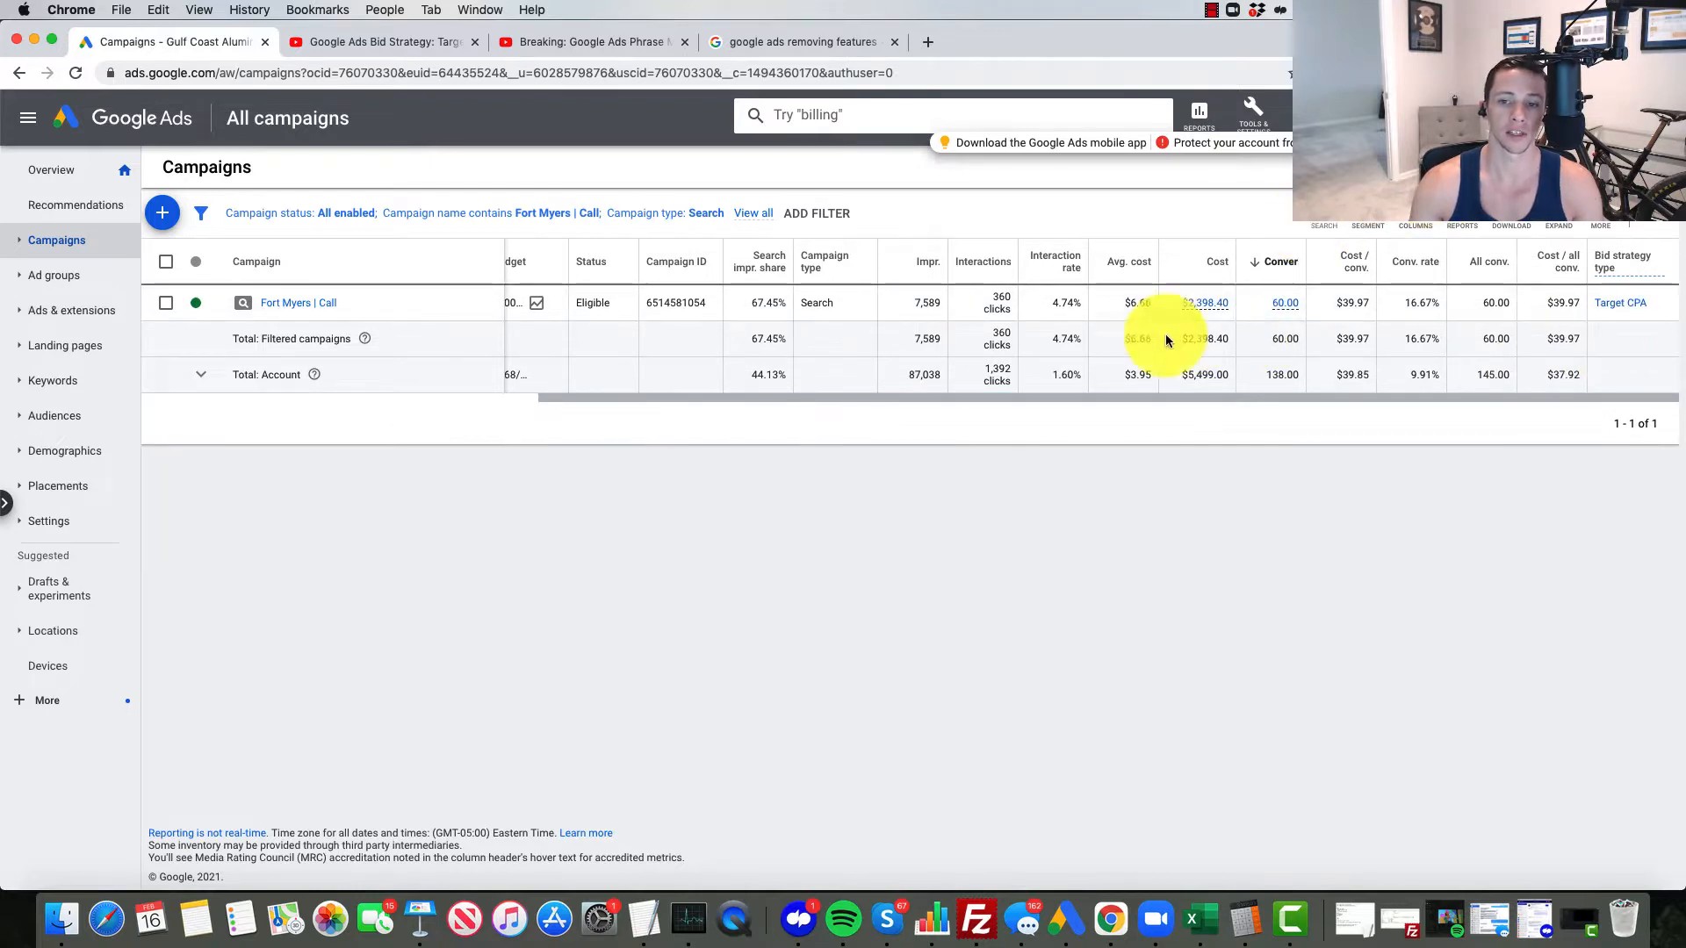
pyautogui.moveTo(298, 303)
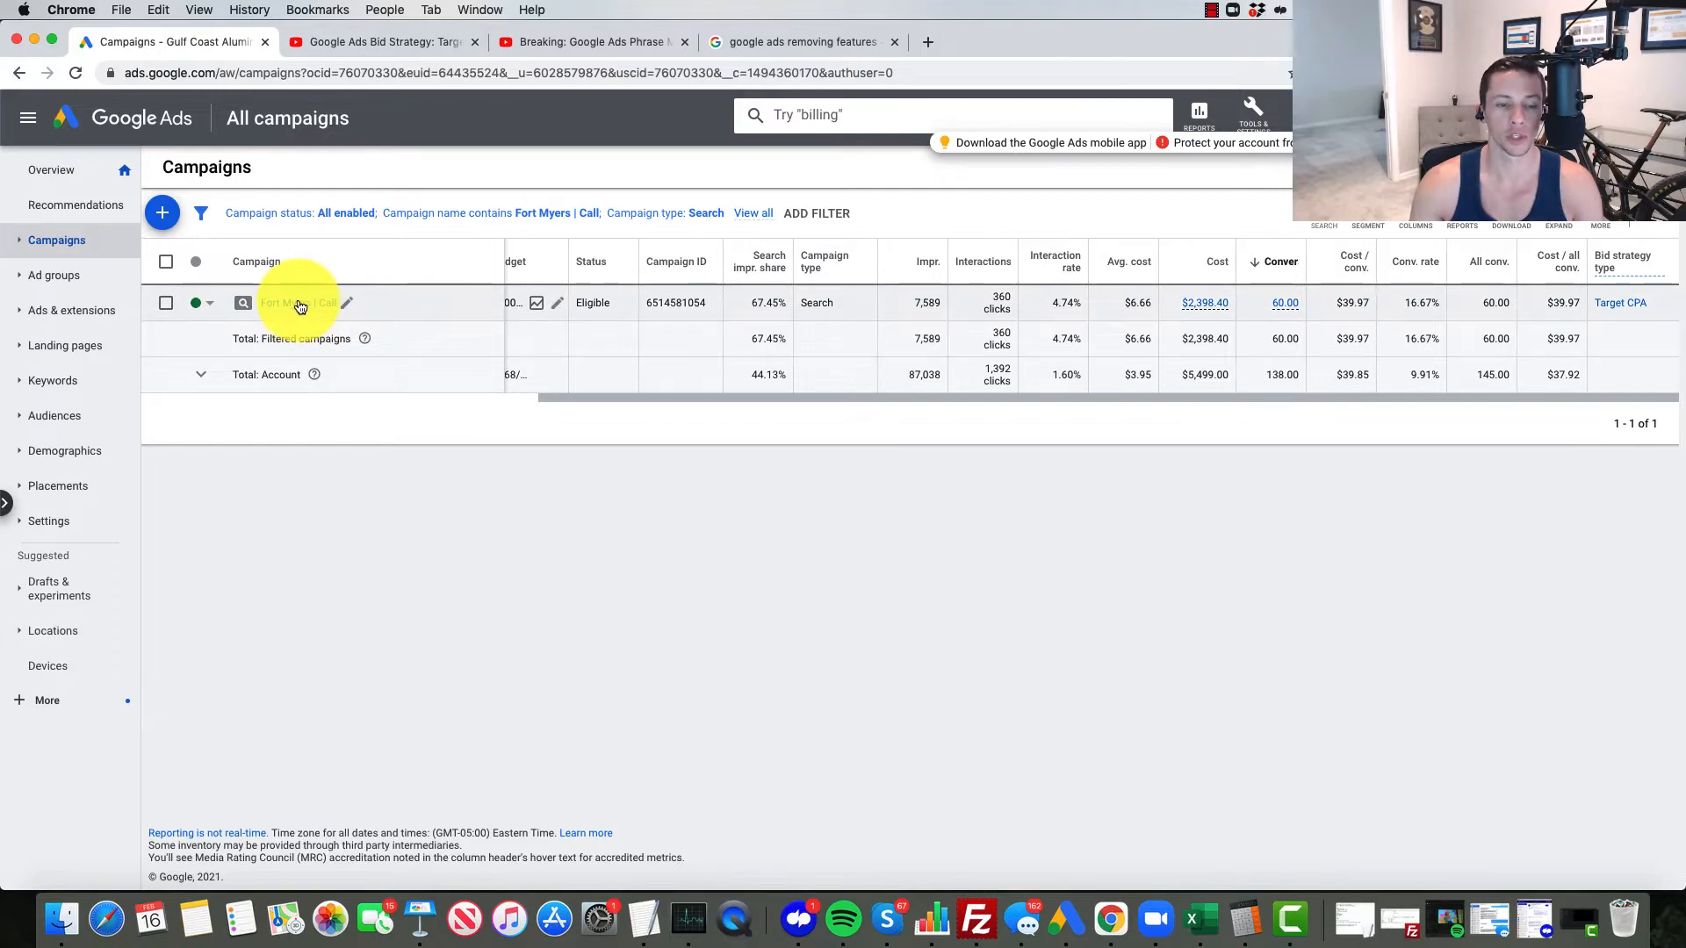
# Show the Fort Myers | Call campaign's bidding settings with the focus choices listed.
pyautogui.click(300, 306)
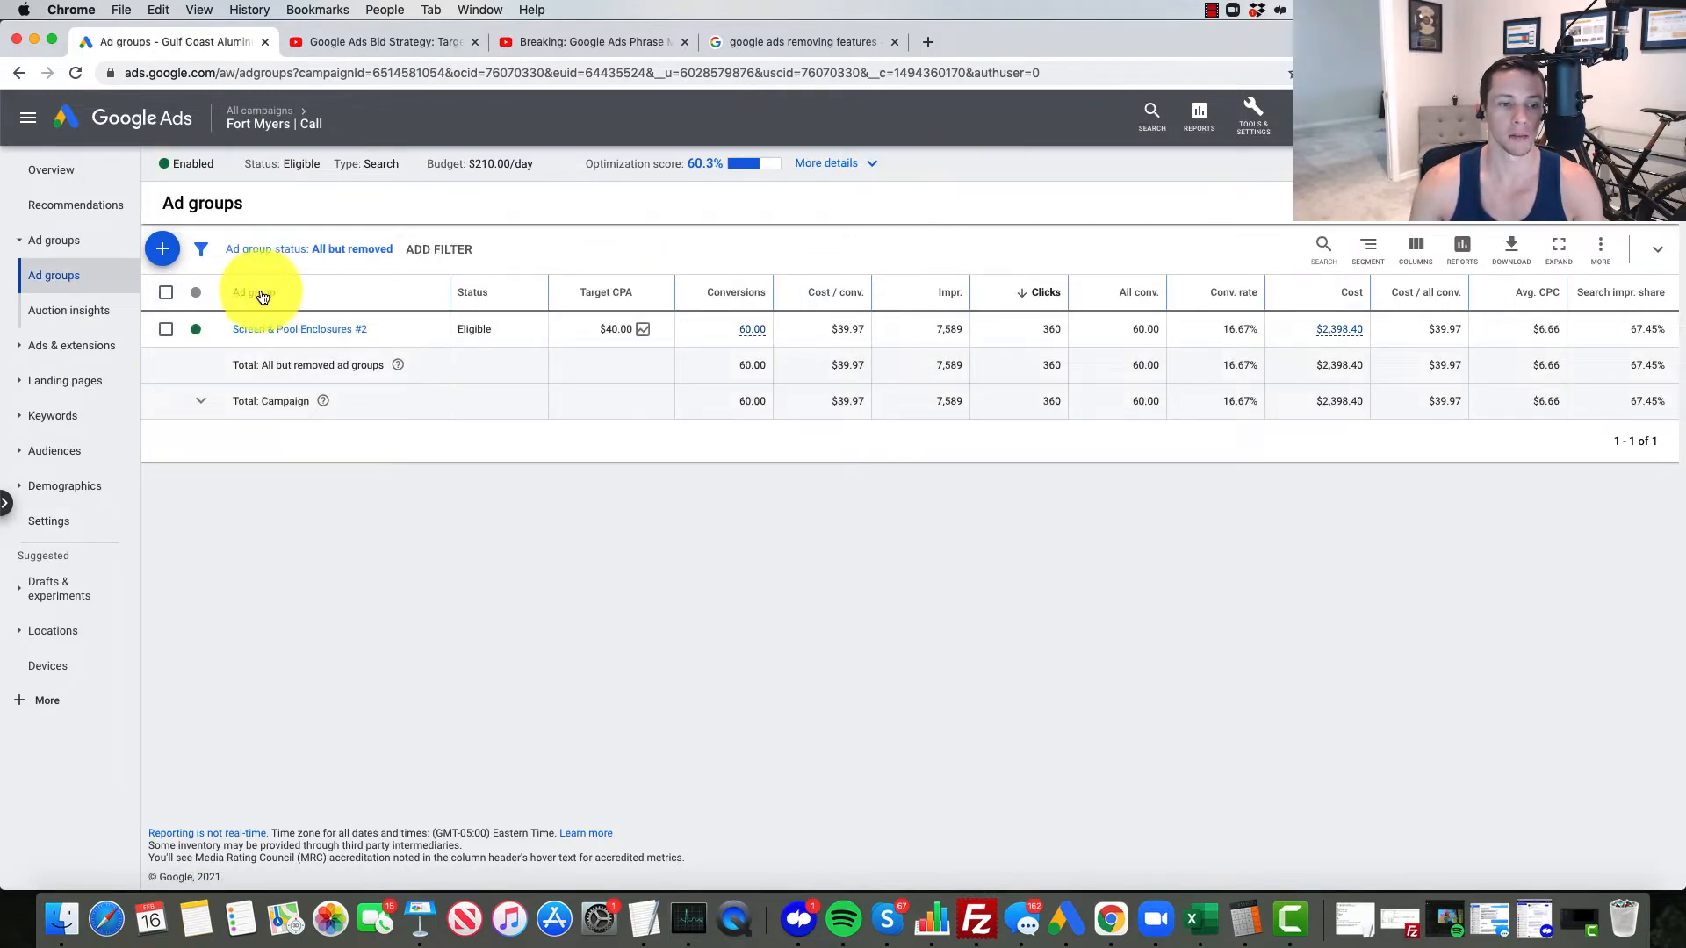
pyautogui.click(54, 529)
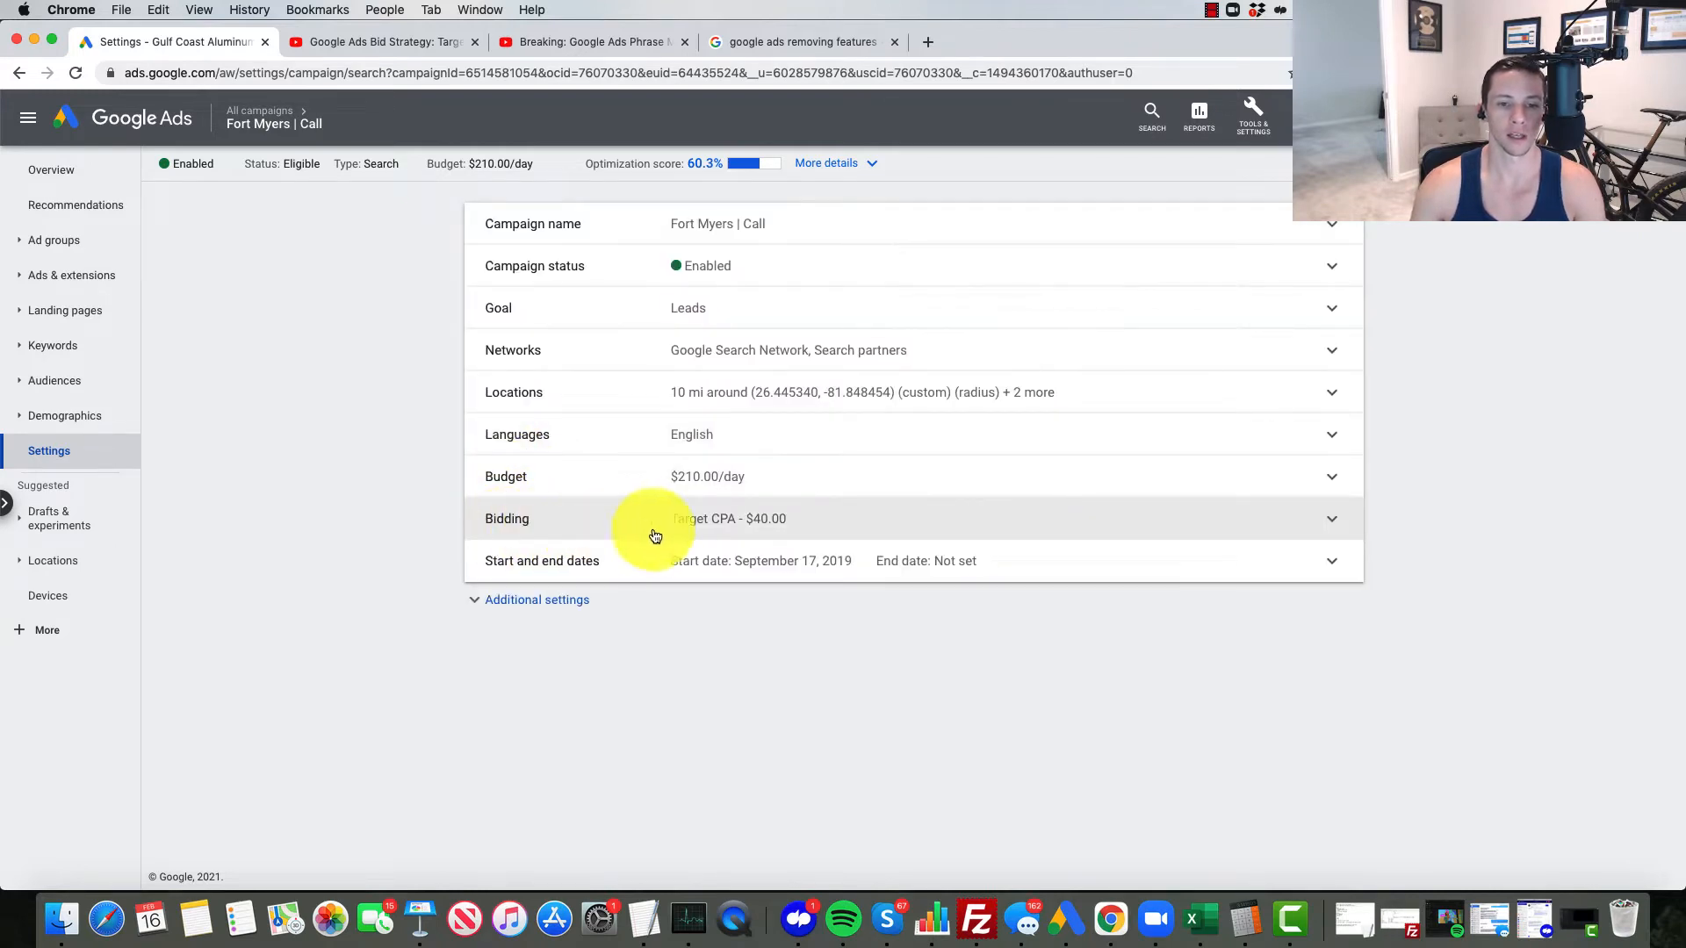
pyautogui.click(928, 523)
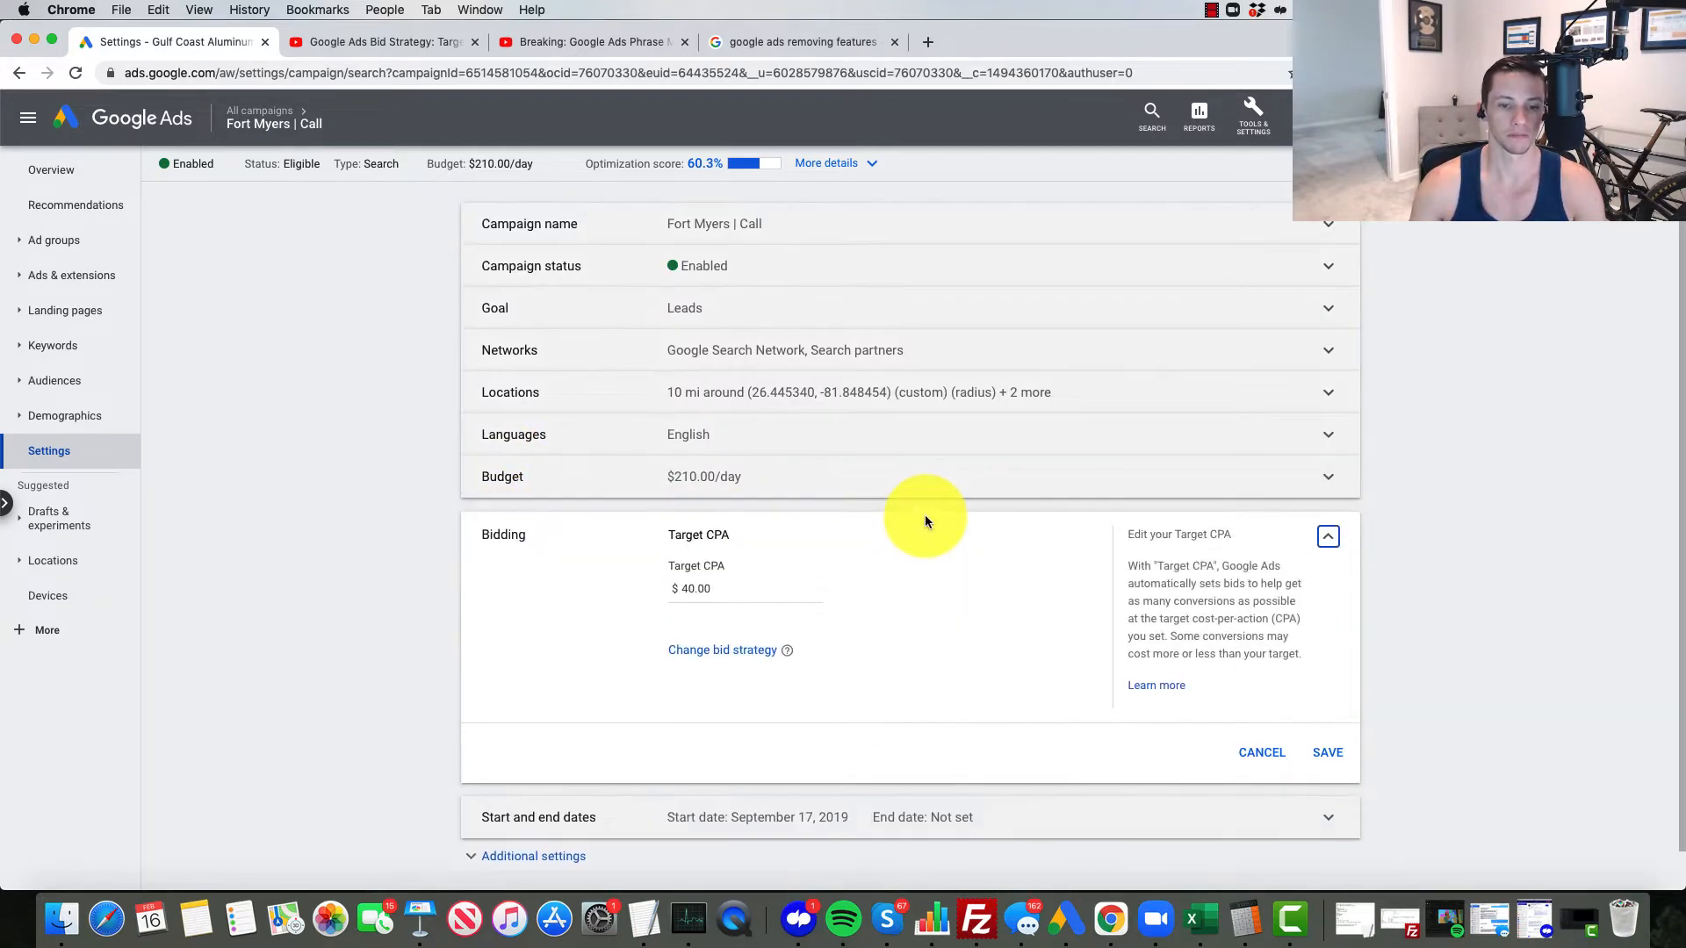
pyautogui.click(720, 650)
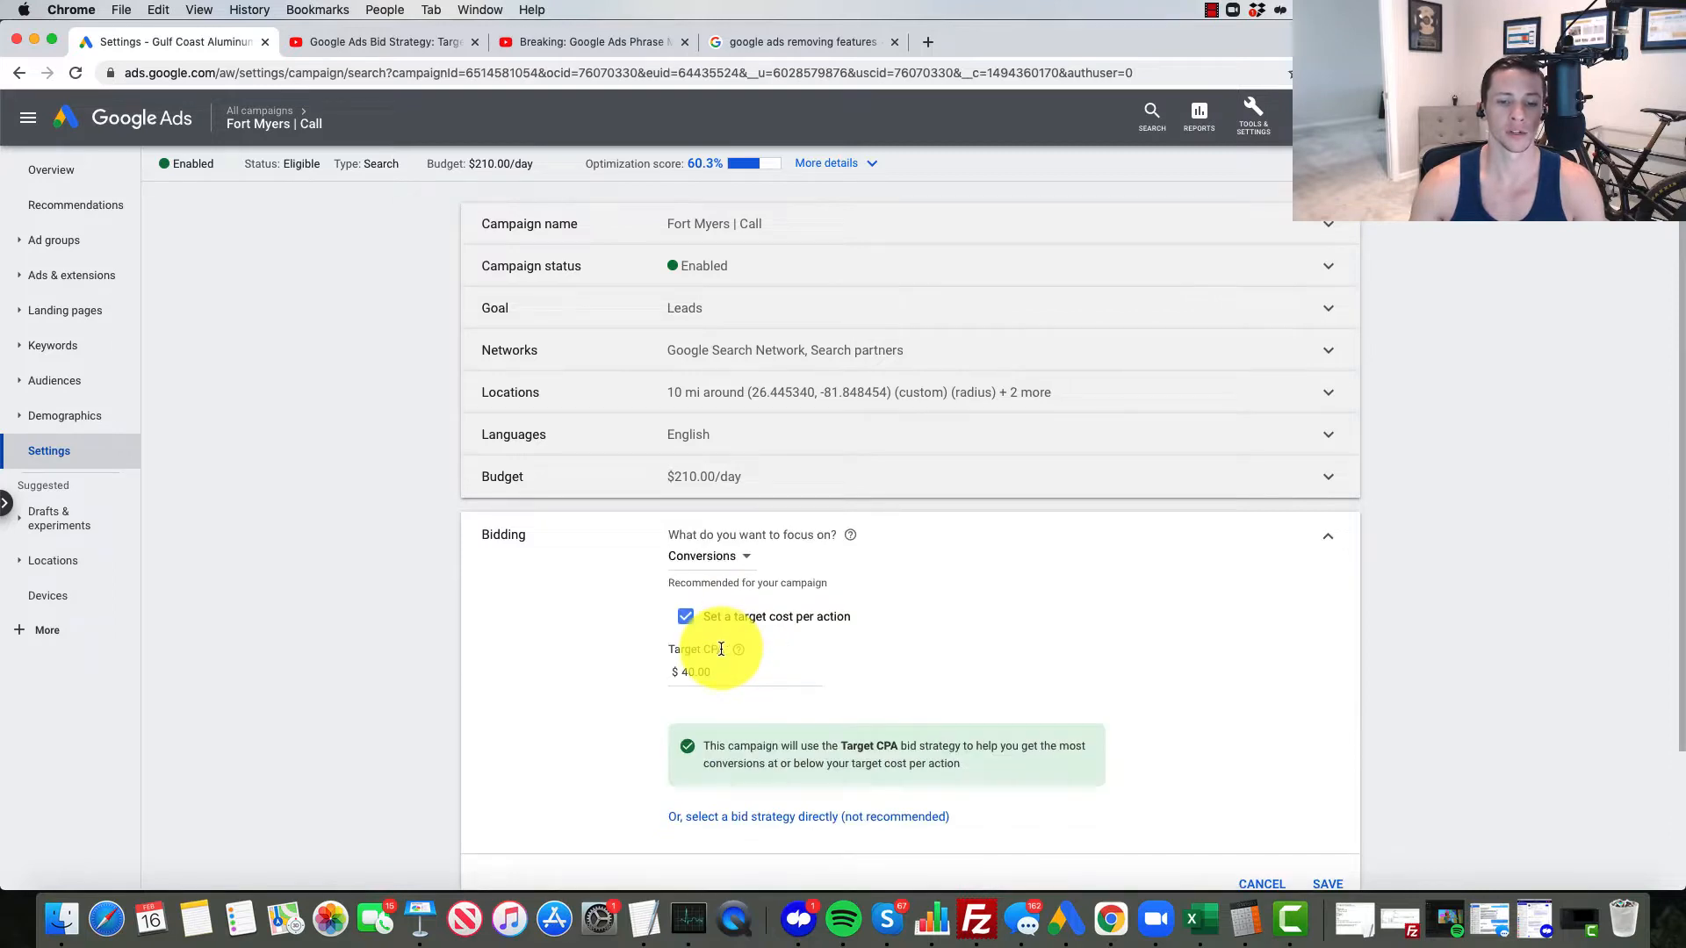
pyautogui.click(746, 566)
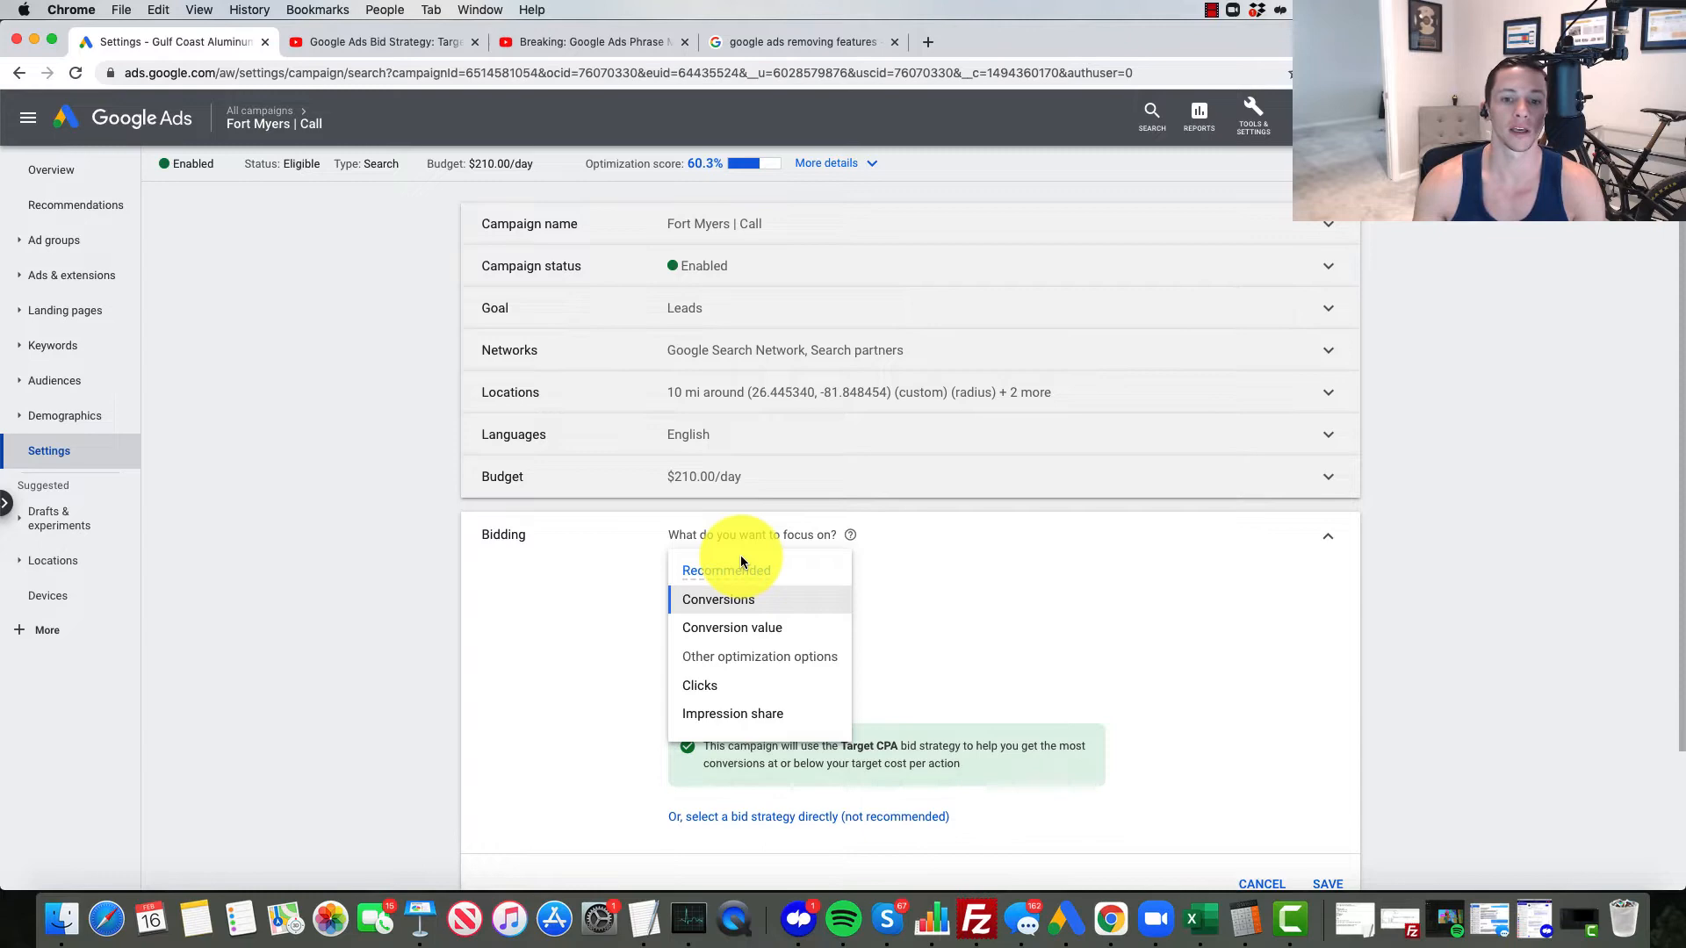
pyautogui.moveTo(731, 628)
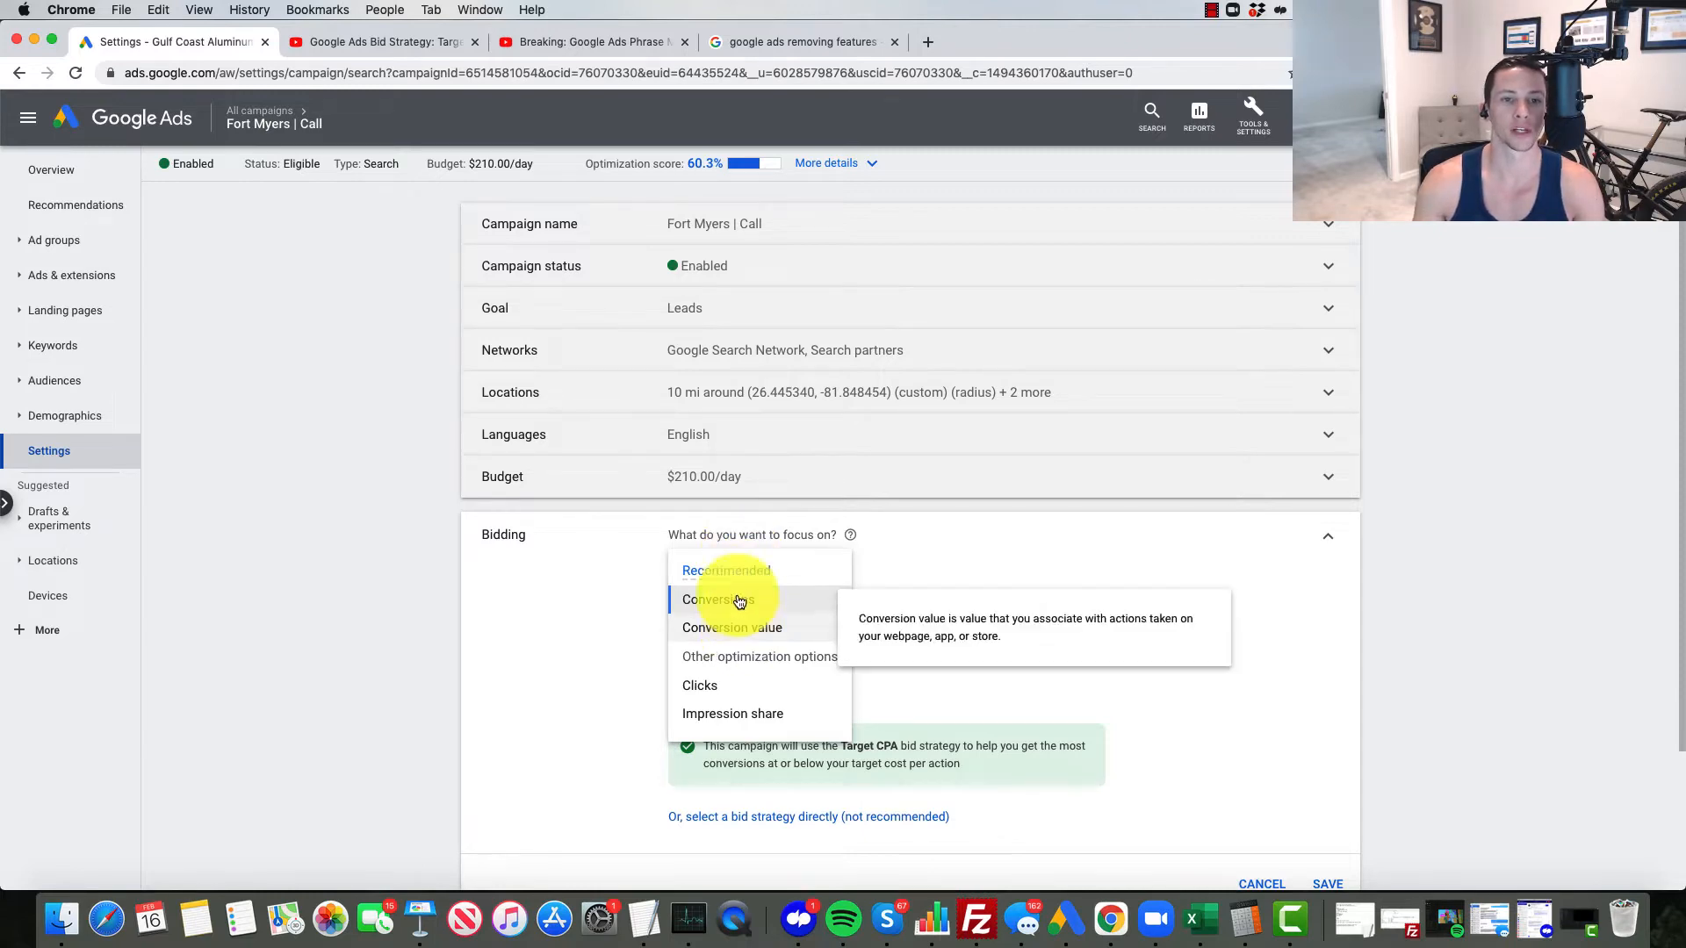
pyautogui.click(598, 41)
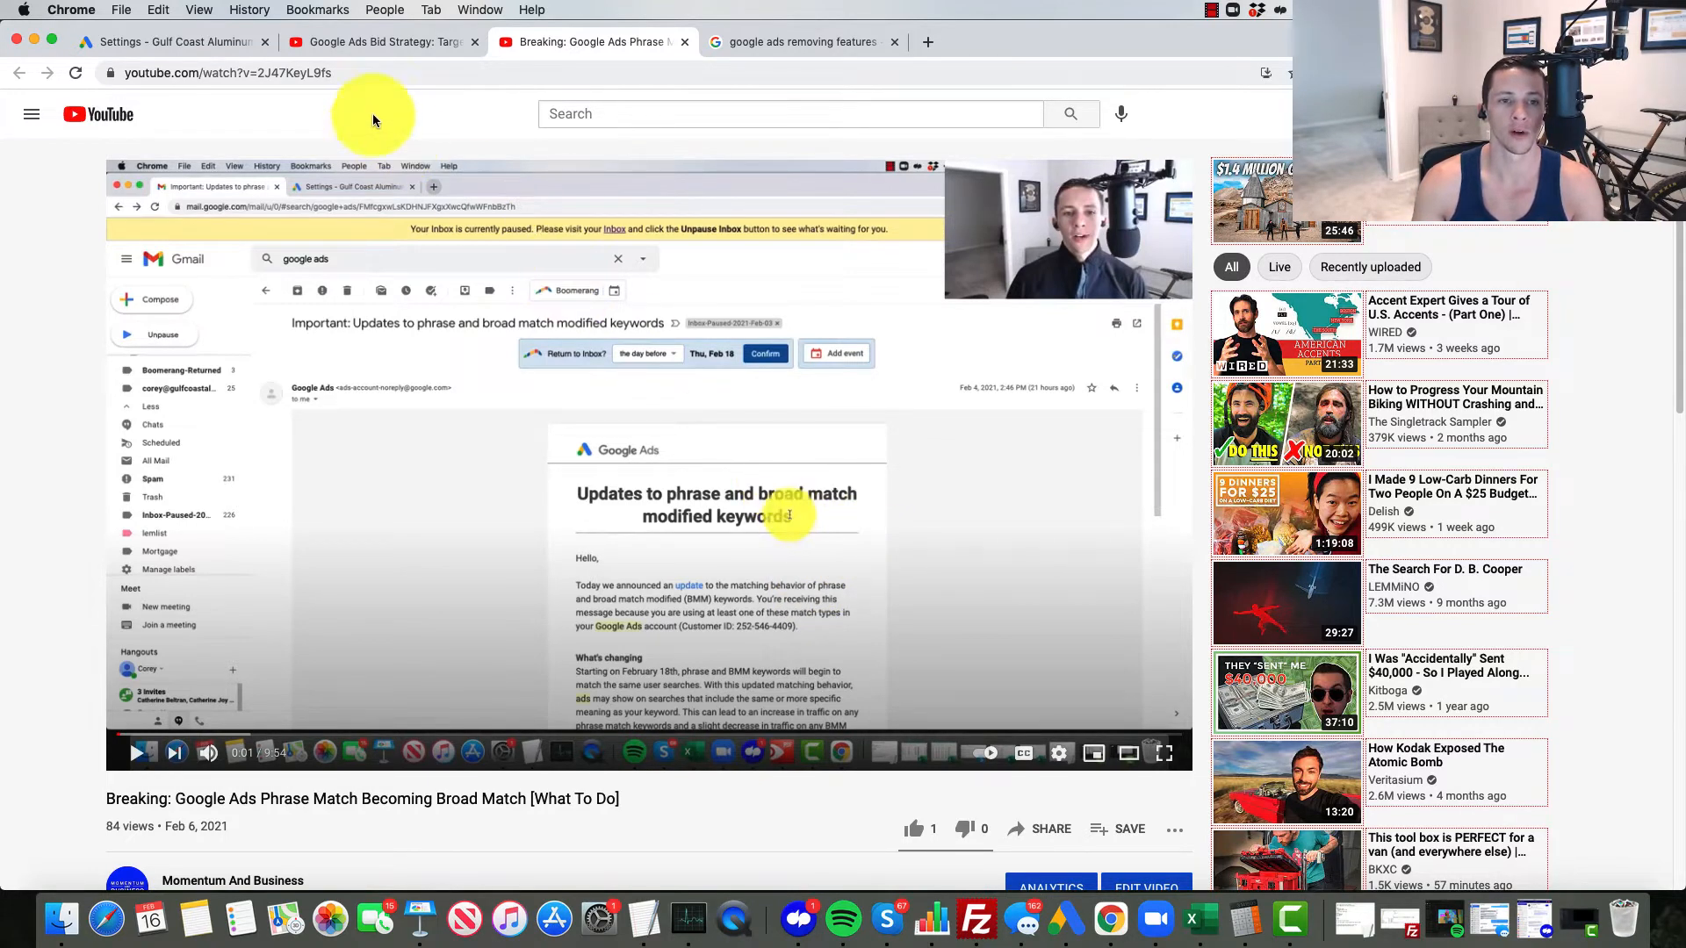
# Return from the YouTube video to the Google Ads campaign settings.
pyautogui.click(368, 41)
pyautogui.click(210, 45)
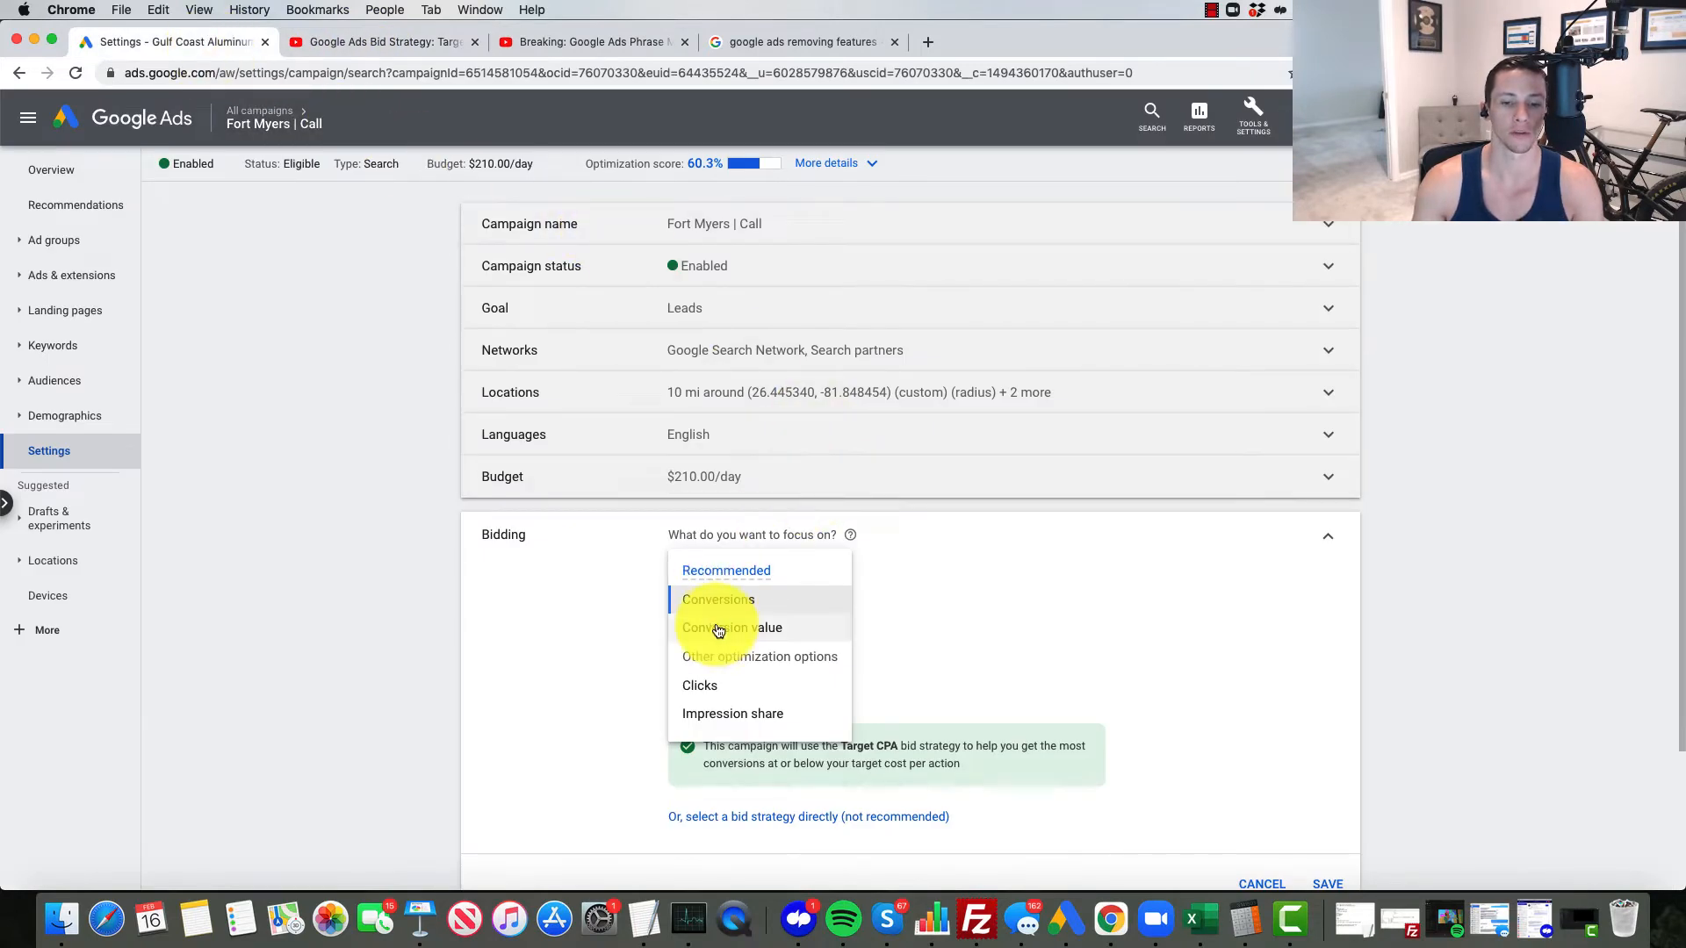
pyautogui.moveTo(718, 600)
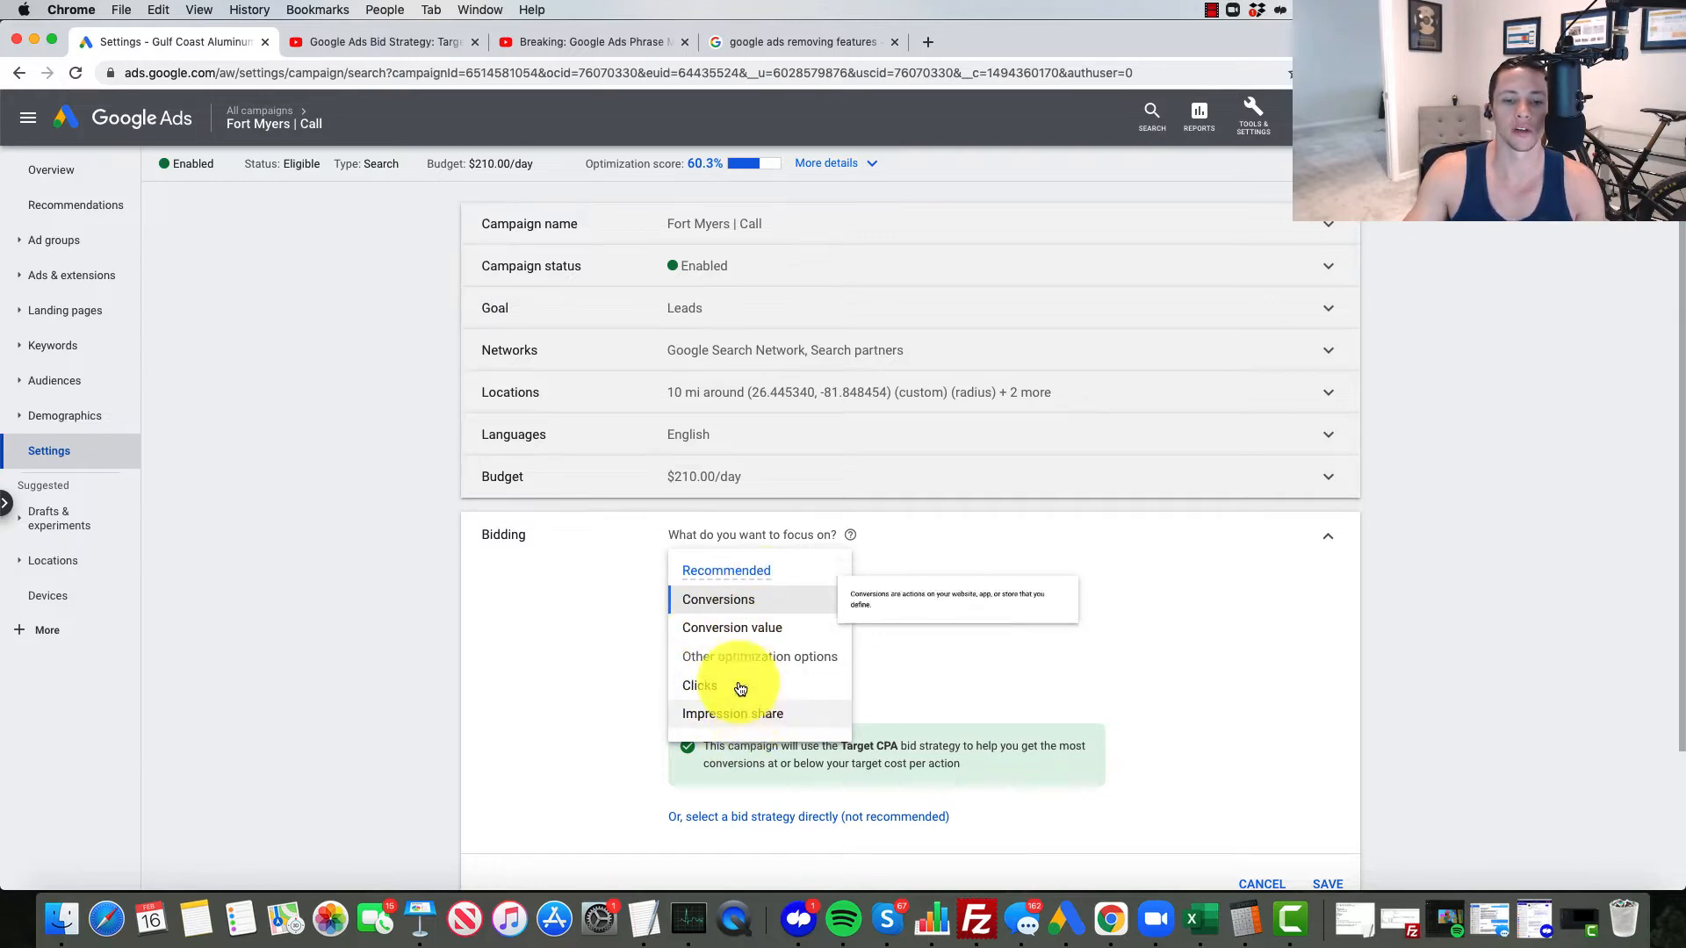
# Keep Conversions as the bidding focus with the $40.00 Target CPA.
pyautogui.click(588, 622)
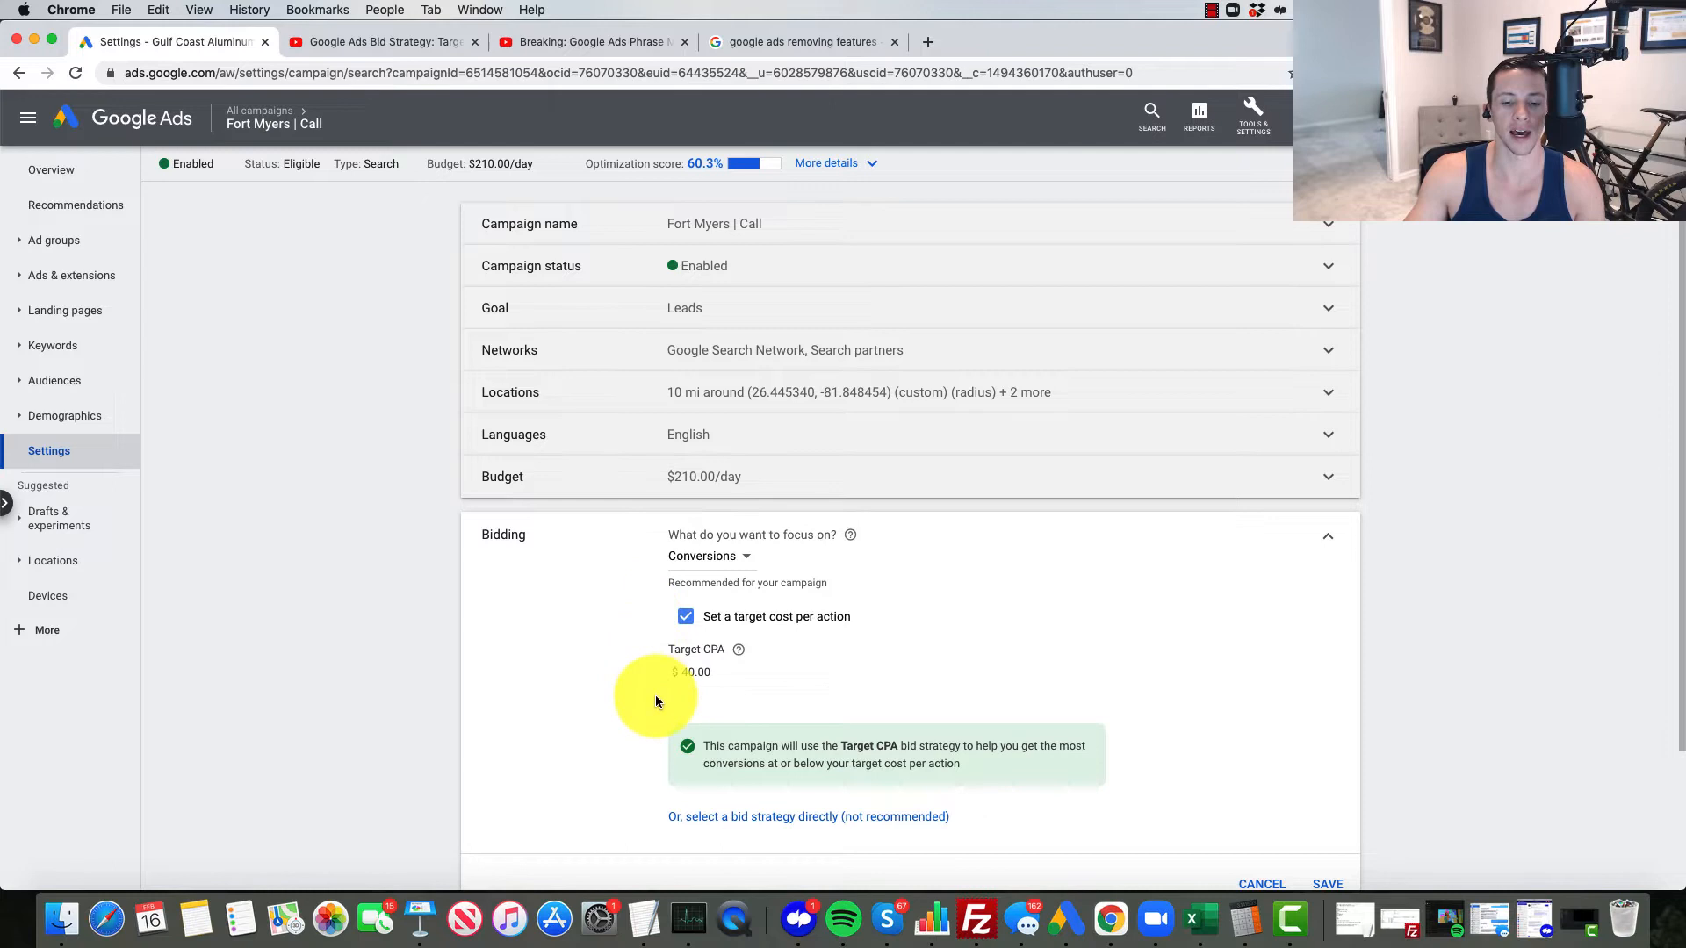
pyautogui.scroll(-3, 655, 694)
# Choose a bid strategy directly, trying Maximize clicks then settling on Manual CPC.
pyautogui.click(757, 677)
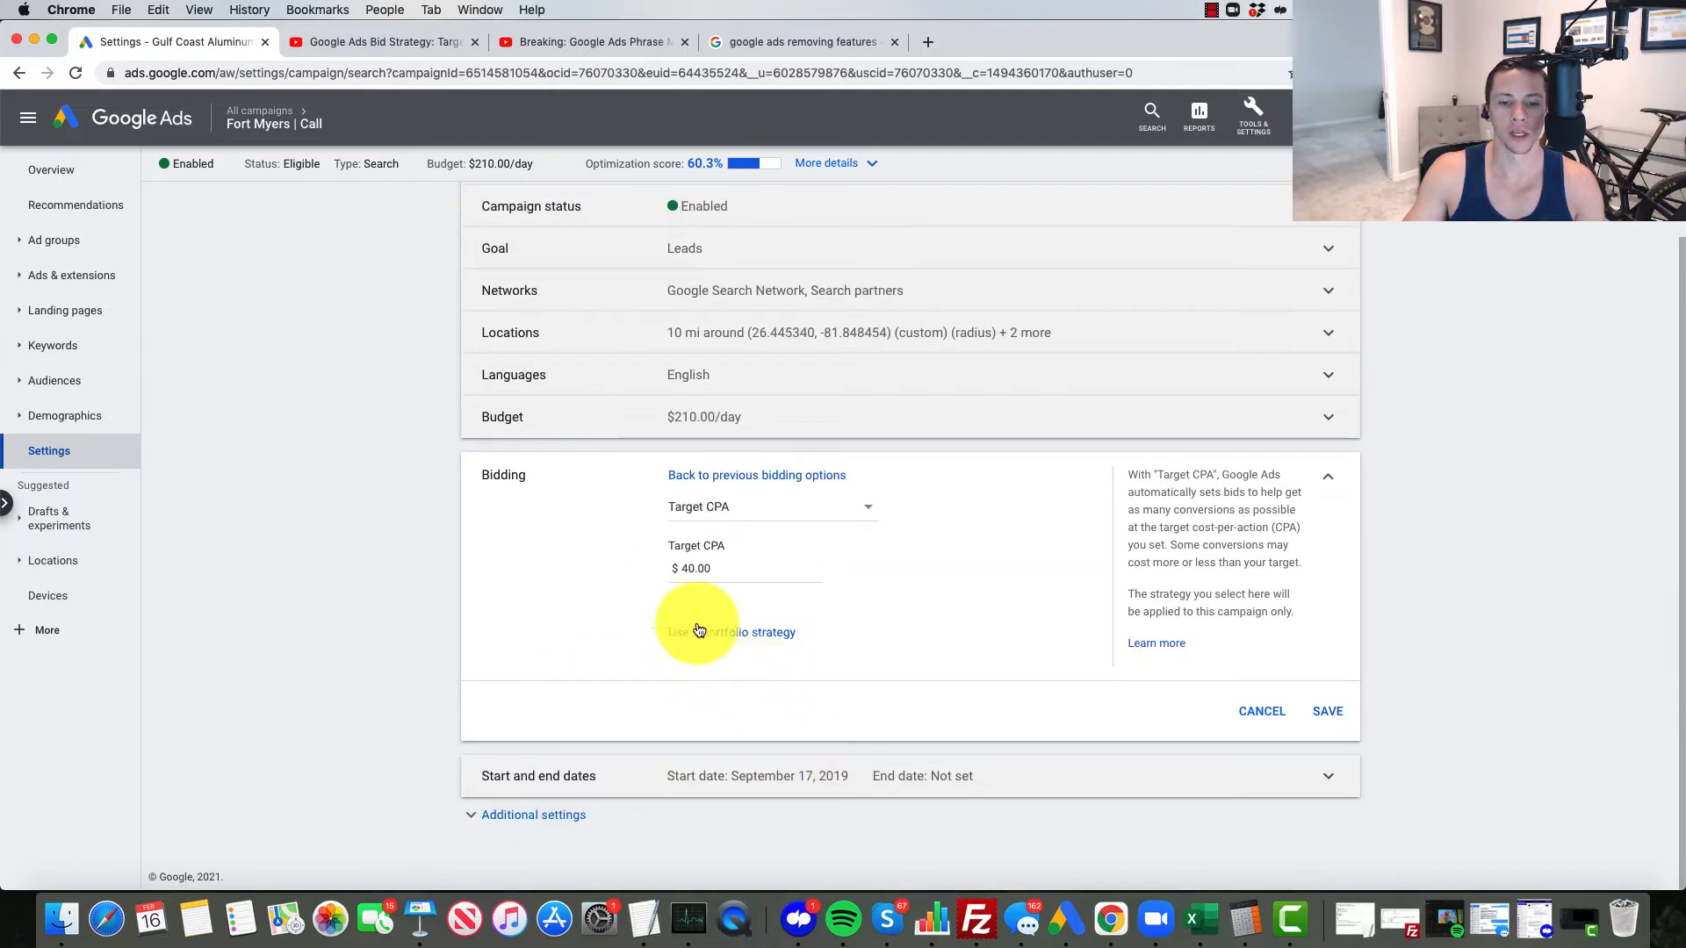
pyautogui.click(833, 507)
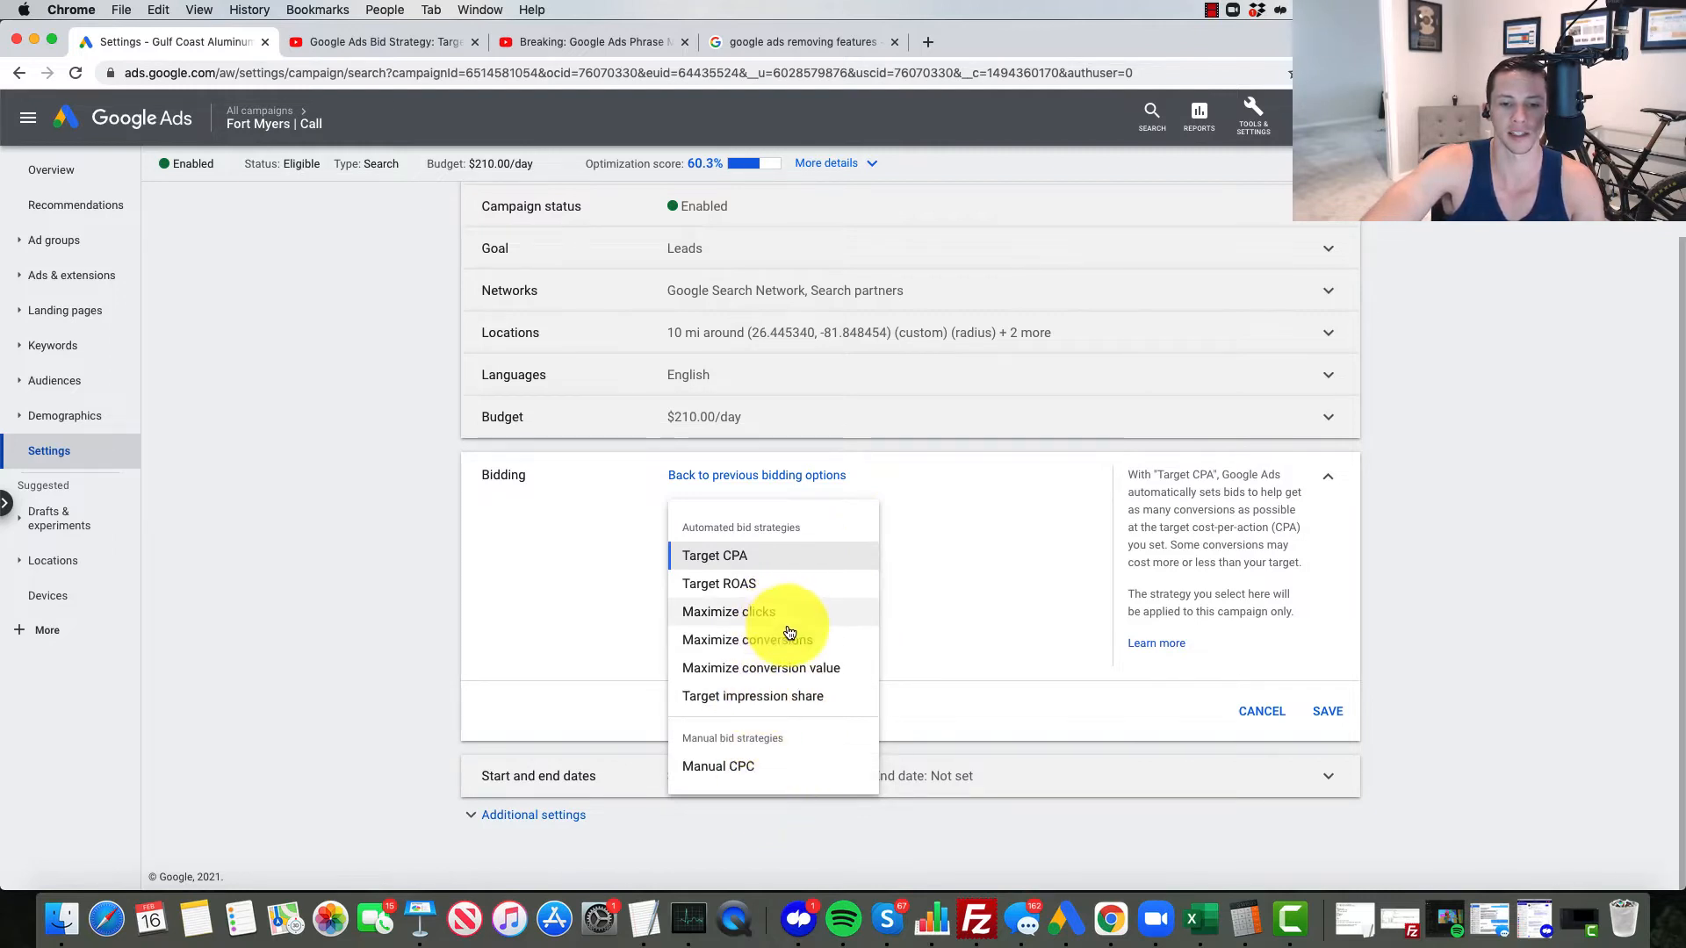
pyautogui.click(764, 614)
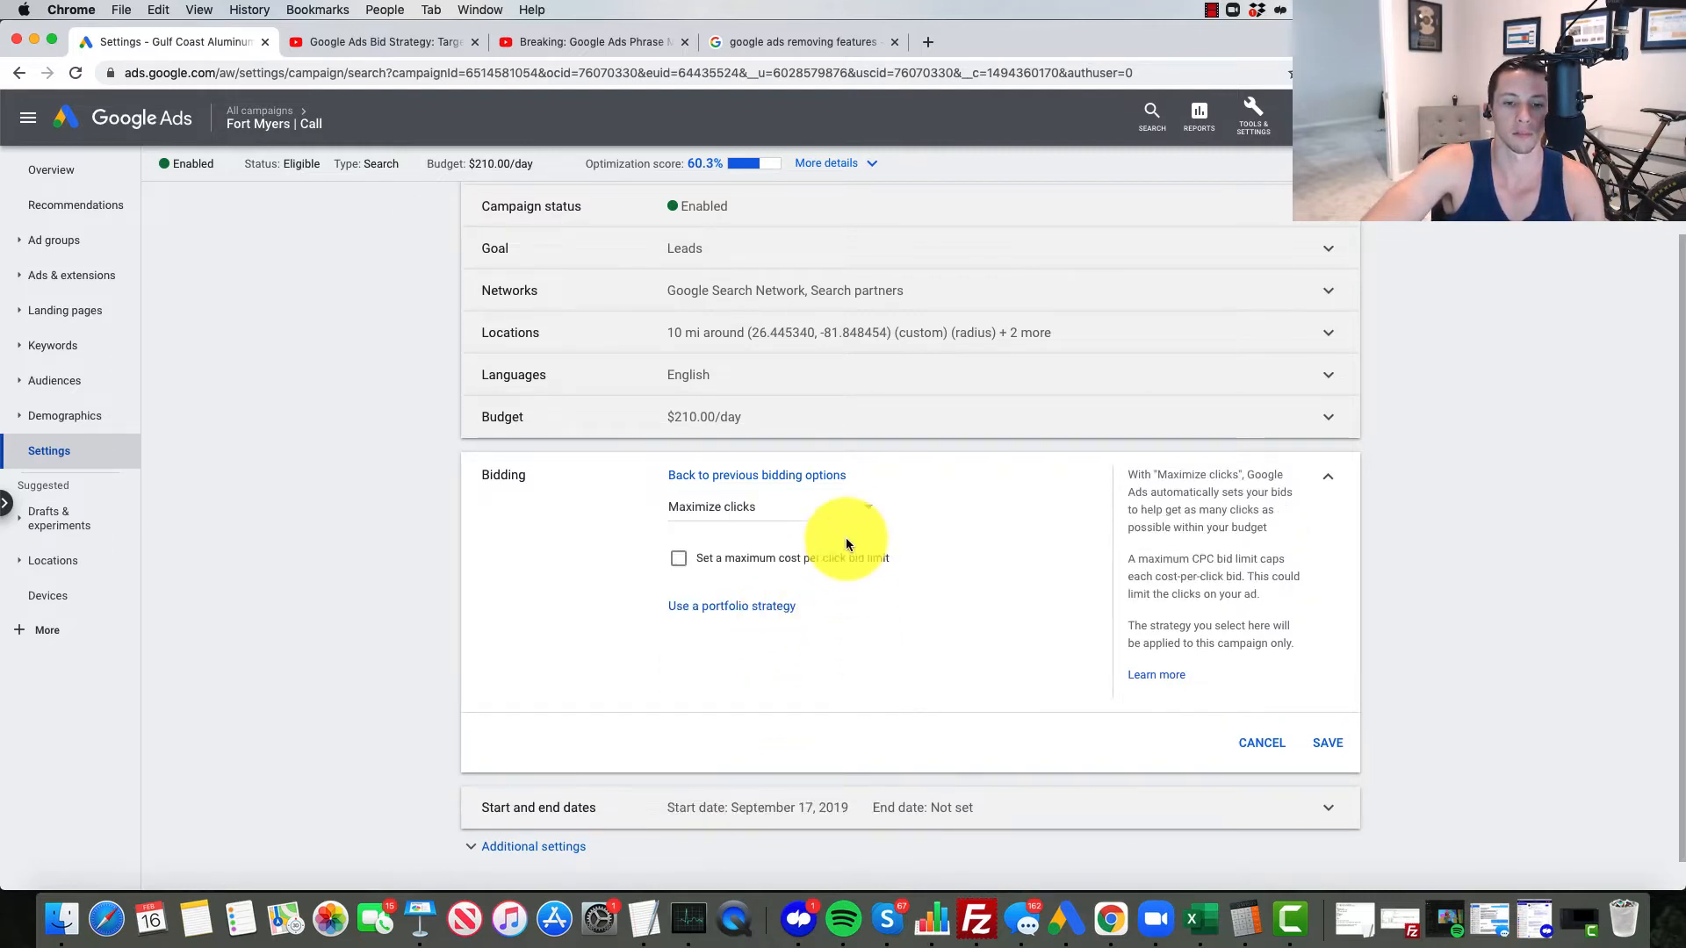
pyautogui.click(827, 512)
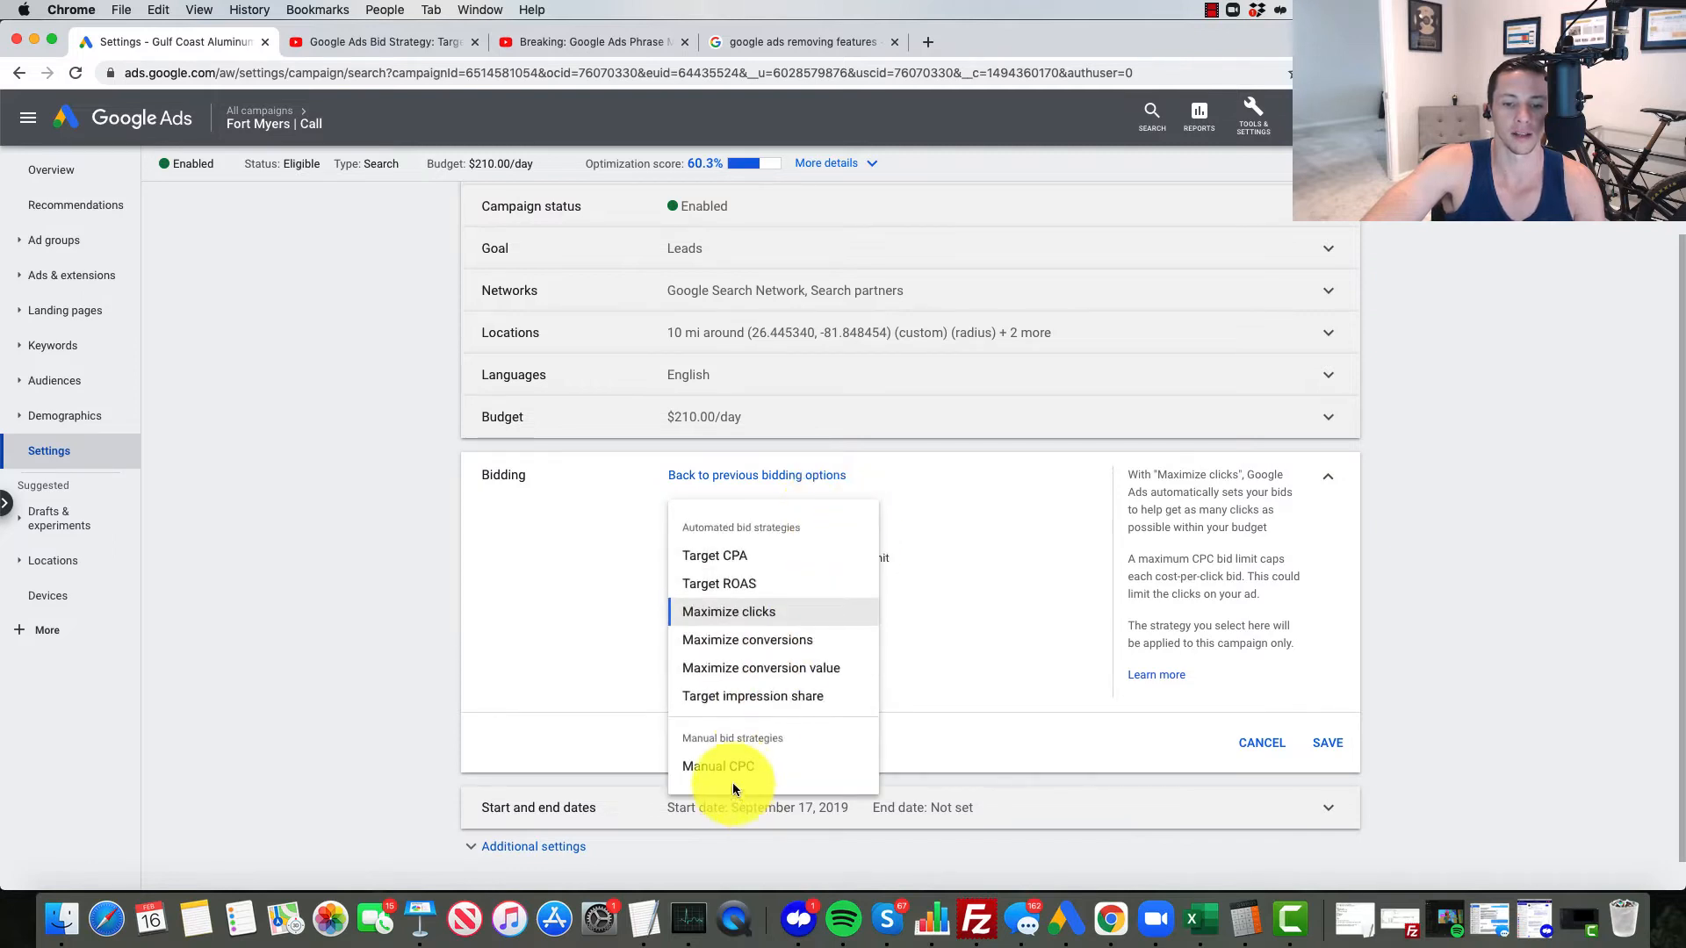
pyautogui.click(733, 783)
pyautogui.click(775, 538)
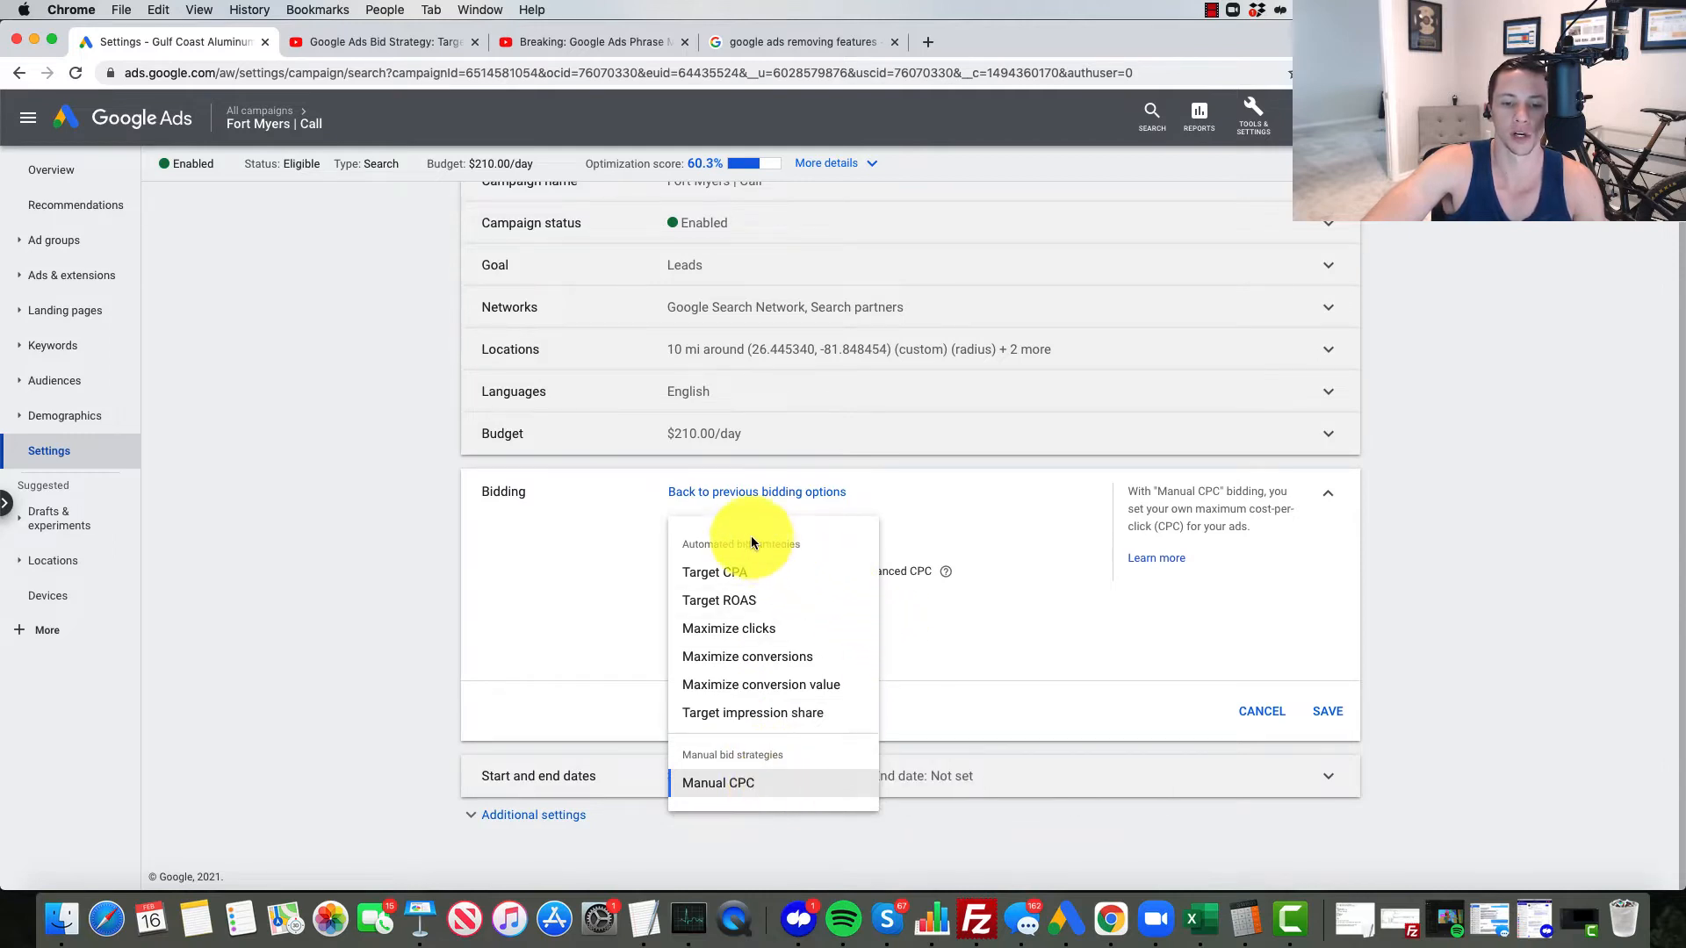
pyautogui.moveTo(714, 557)
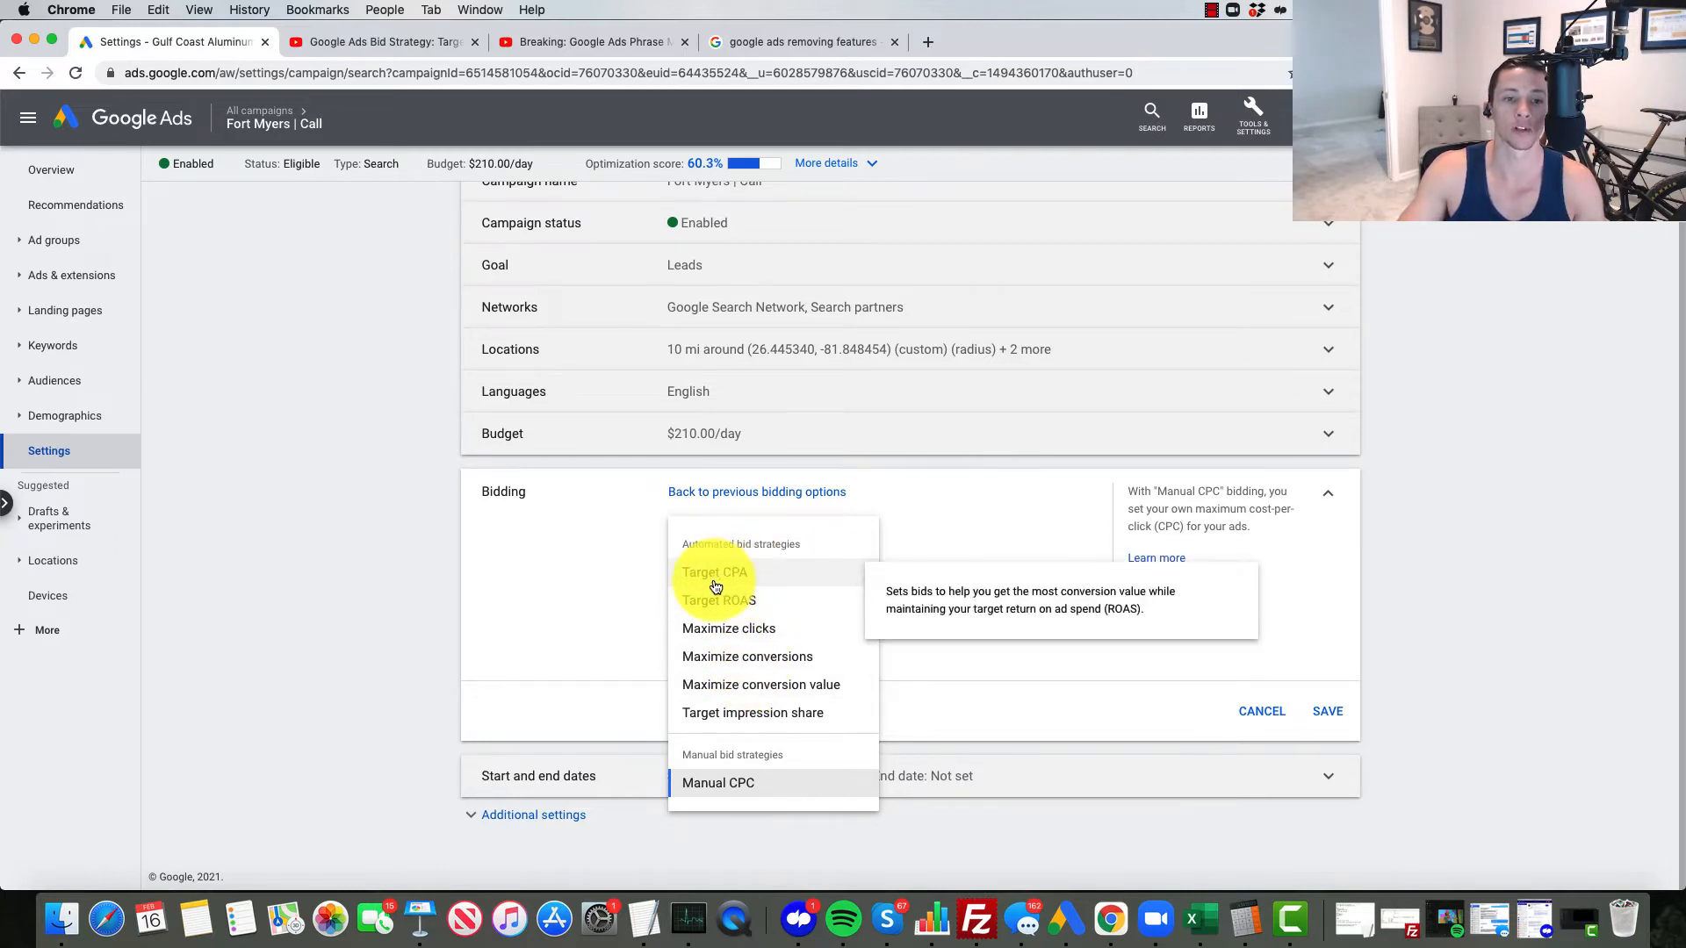
pyautogui.click(371, 46)
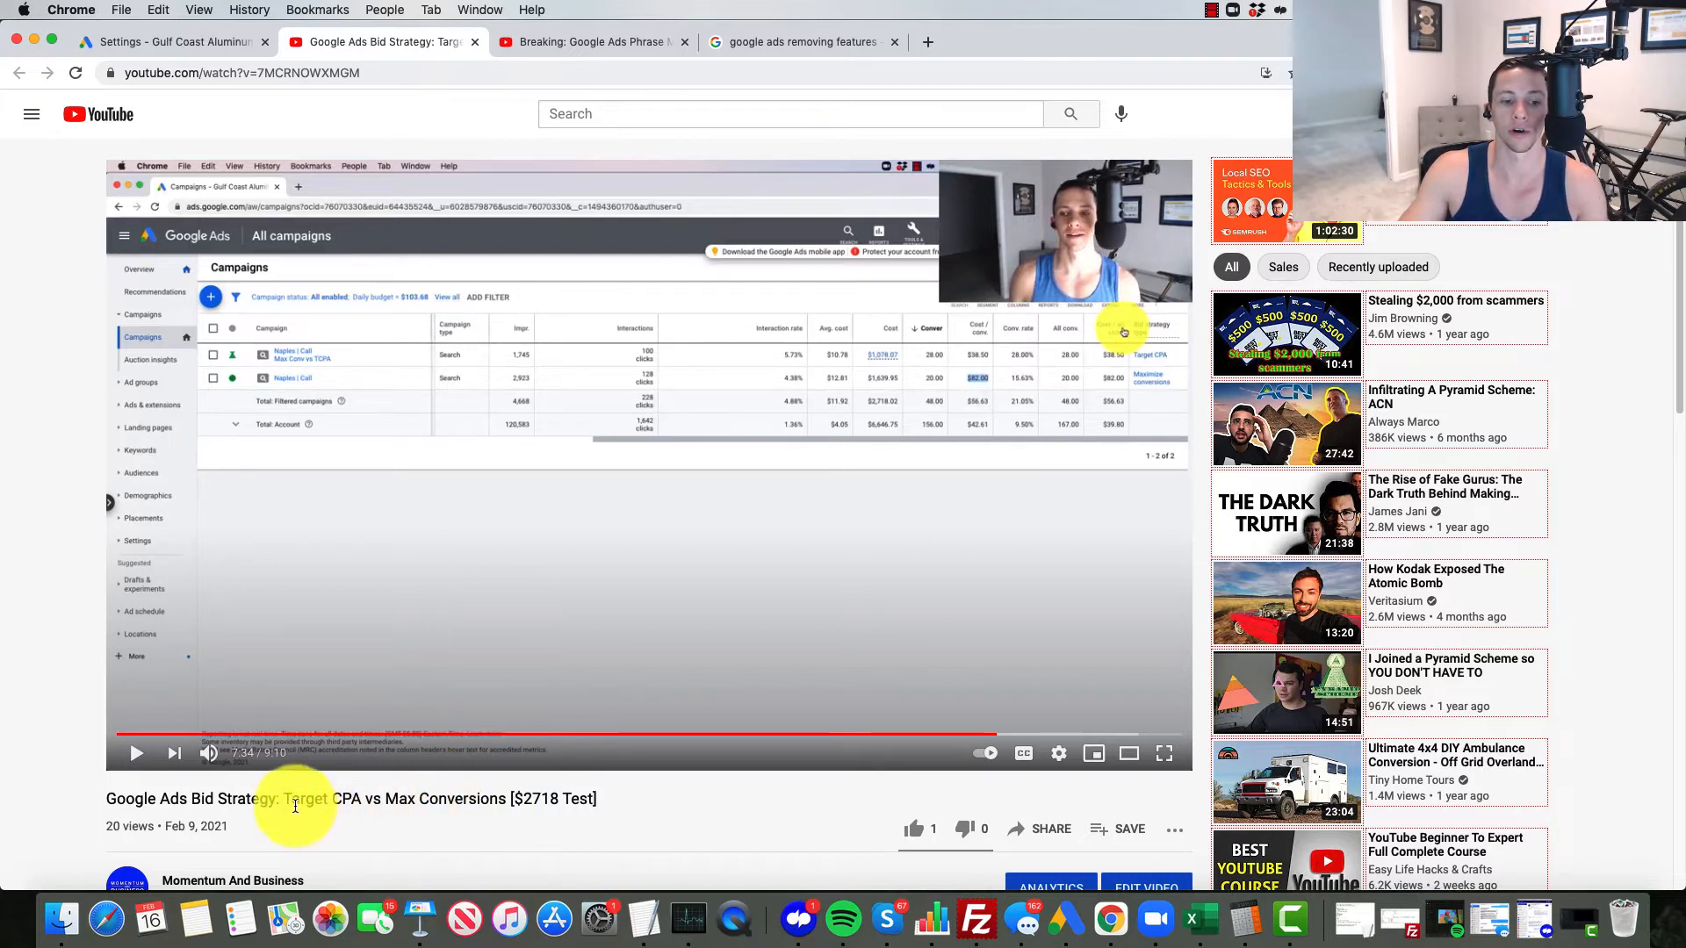
# Highlight 'Target CPA' in the YouTube video title.
pyautogui.moveTo(284, 801)
pyautogui.mouseDown()
pyautogui.moveTo(356, 804)
pyautogui.moveTo(393, 826)
pyautogui.mouseUp()
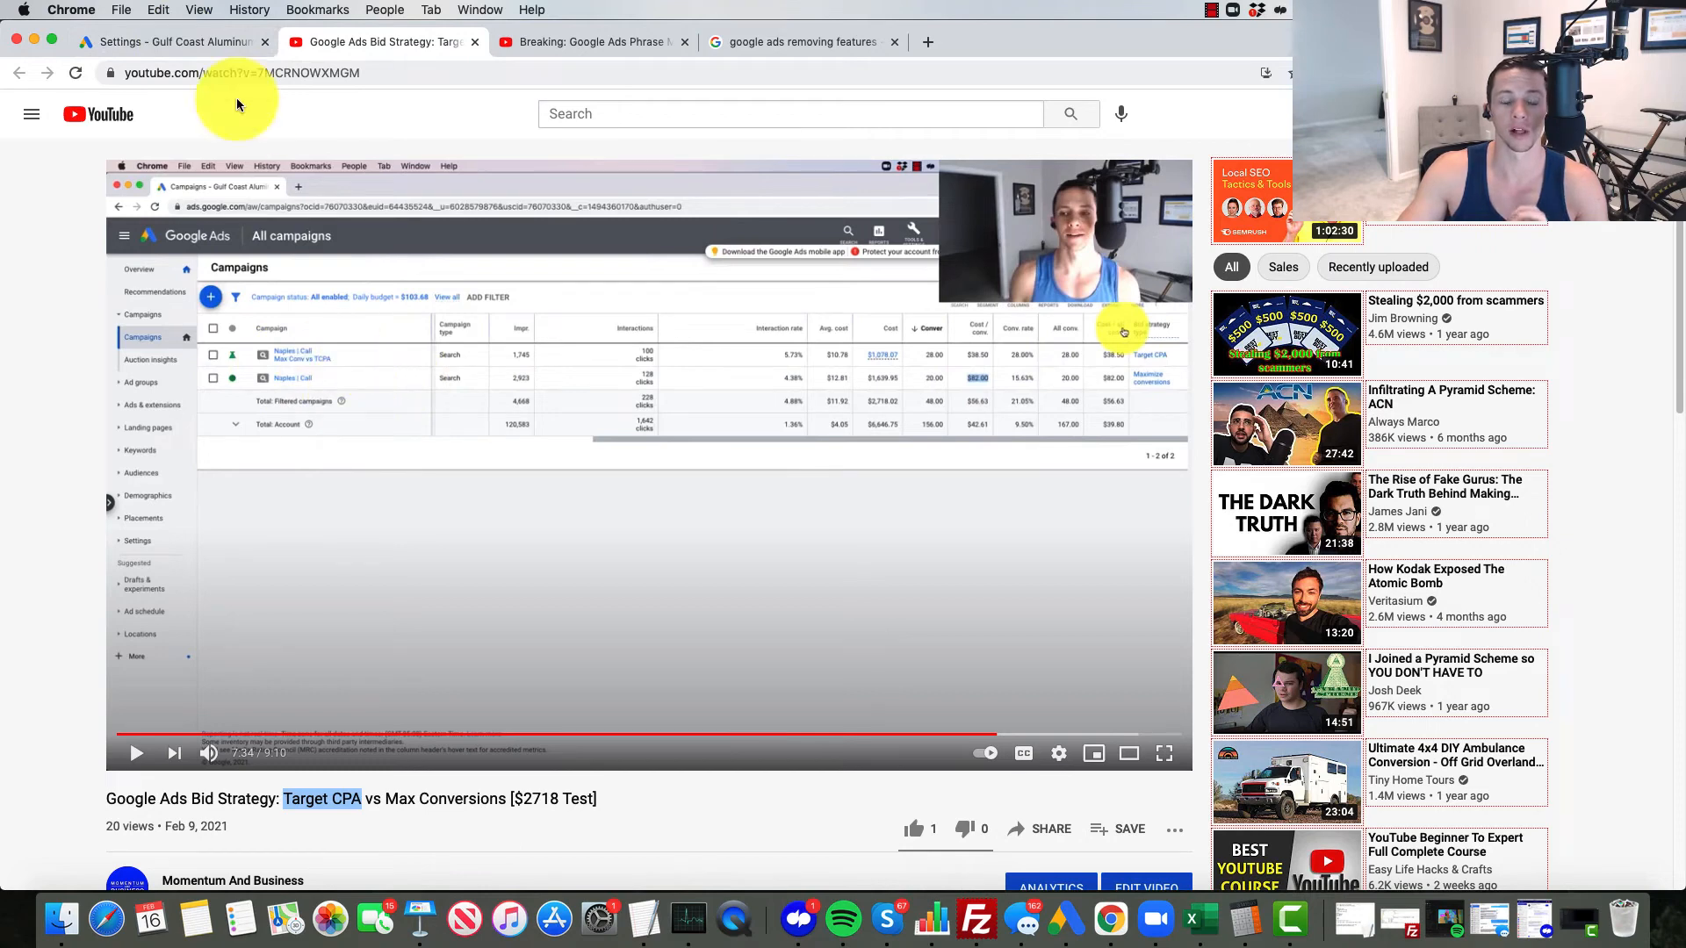
# Return to the campaign settings and keep Manual CPC with Enhanced CPC for conversions.
pyautogui.click(172, 41)
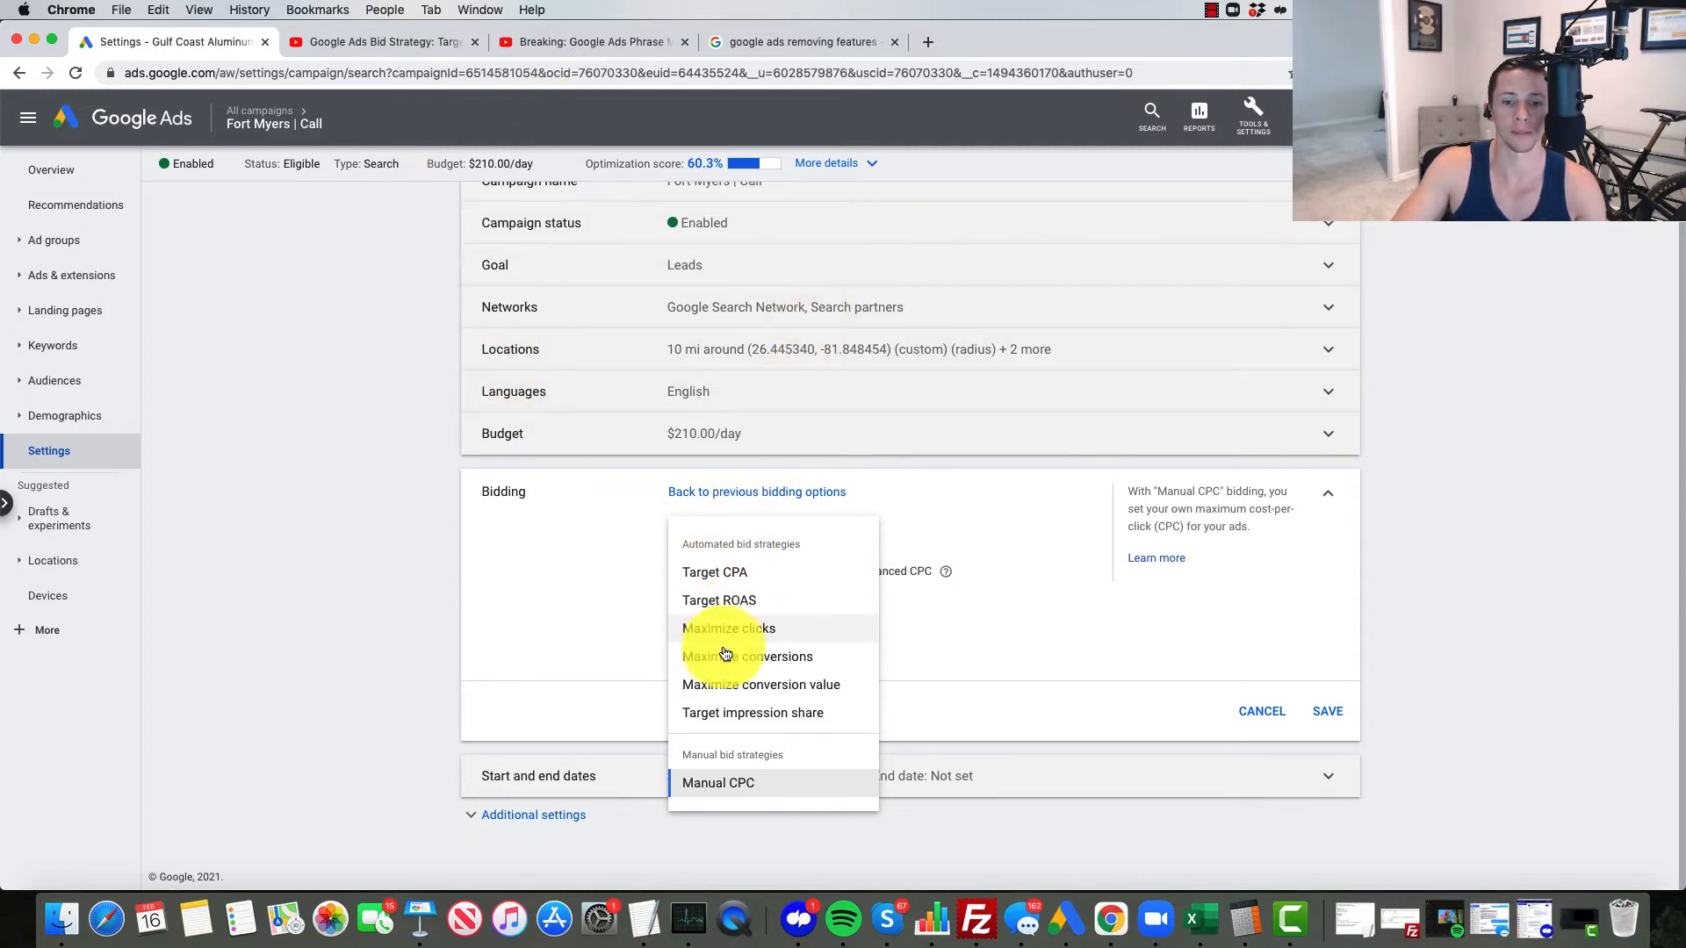
pyautogui.moveTo(747, 656)
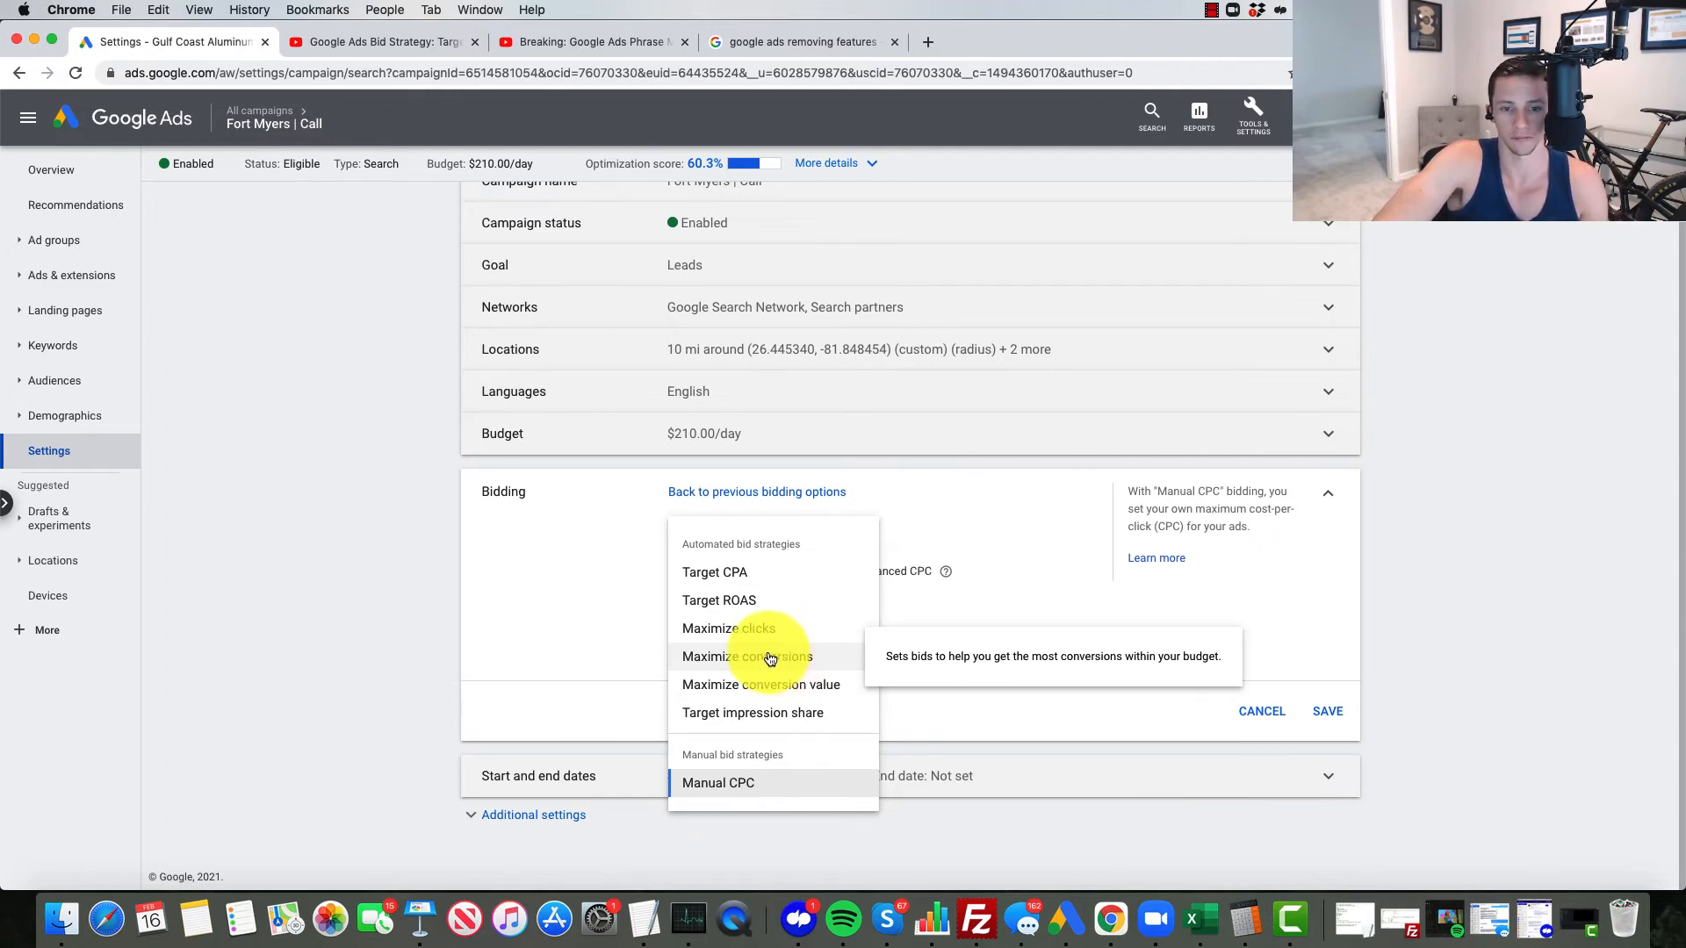
pyautogui.click(401, 681)
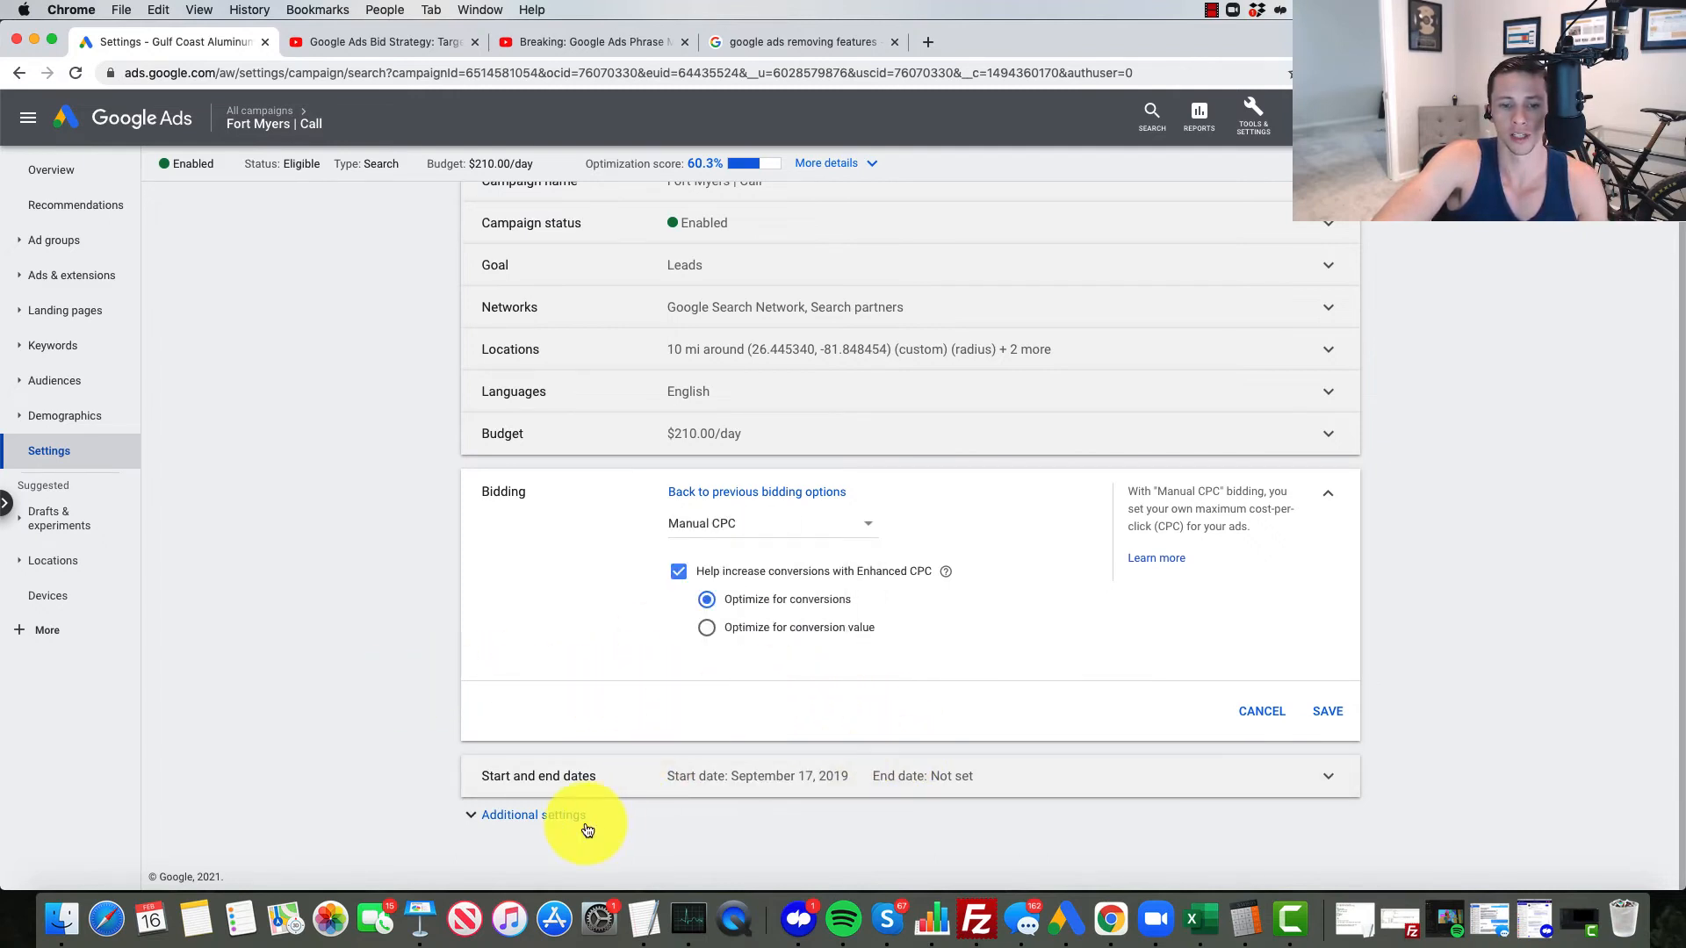
# Expand Additional settings, try Conversions, and go back to keep the unsaved bidding edits.
pyautogui.click(554, 817)
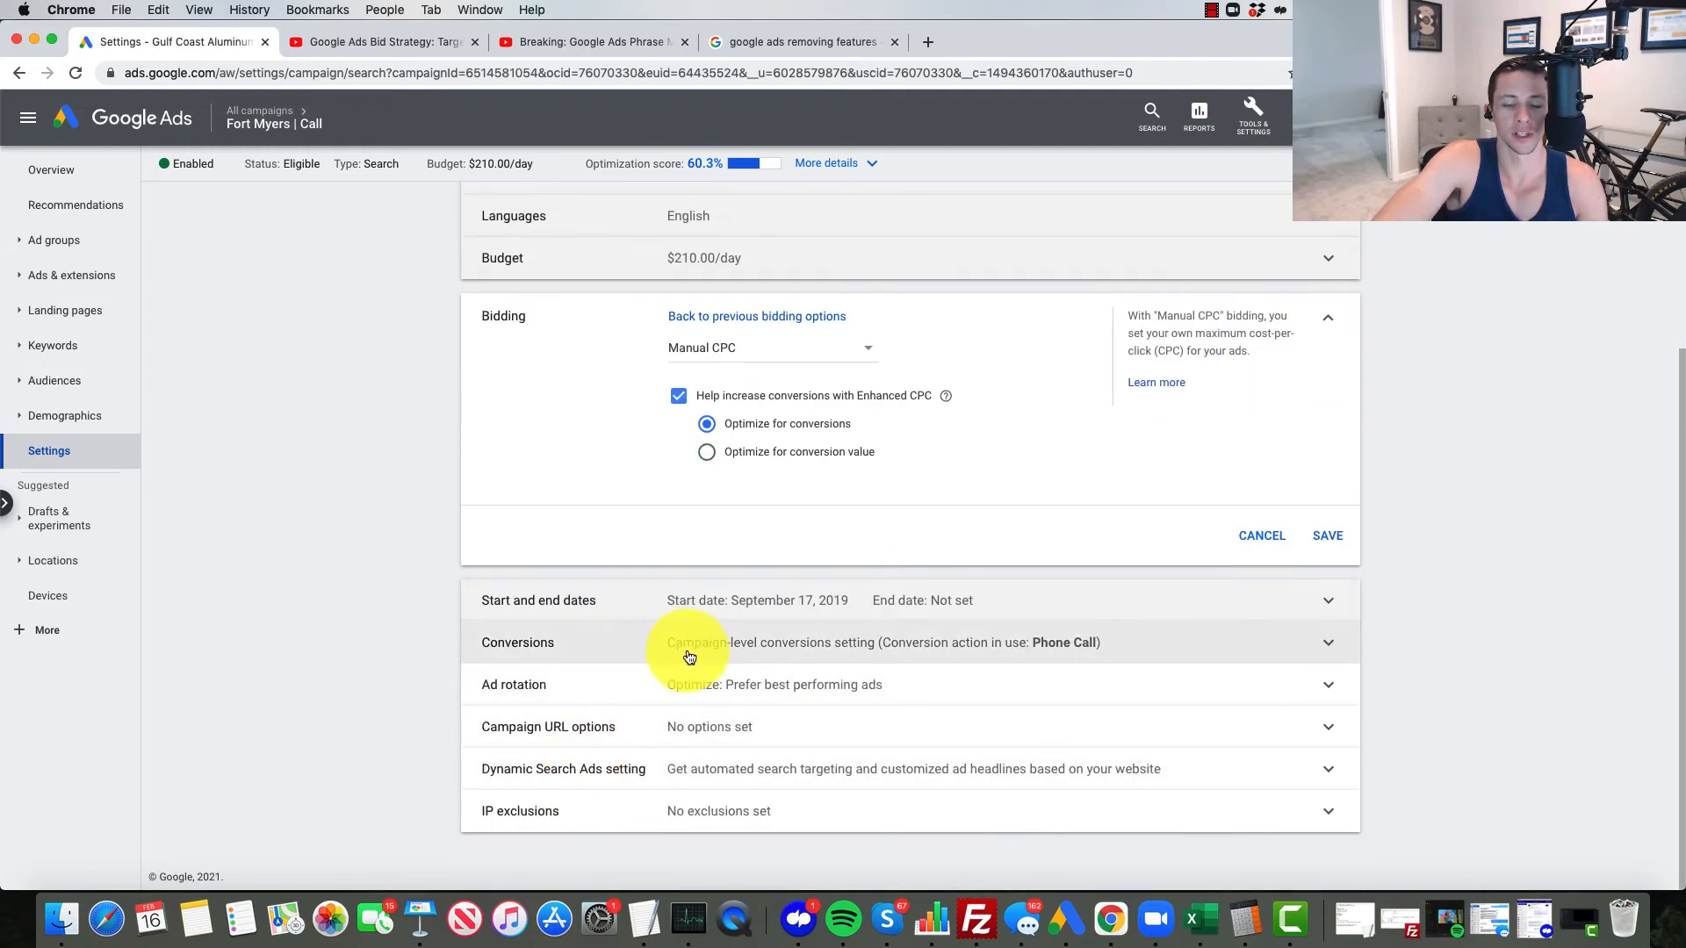
pyautogui.click(654, 648)
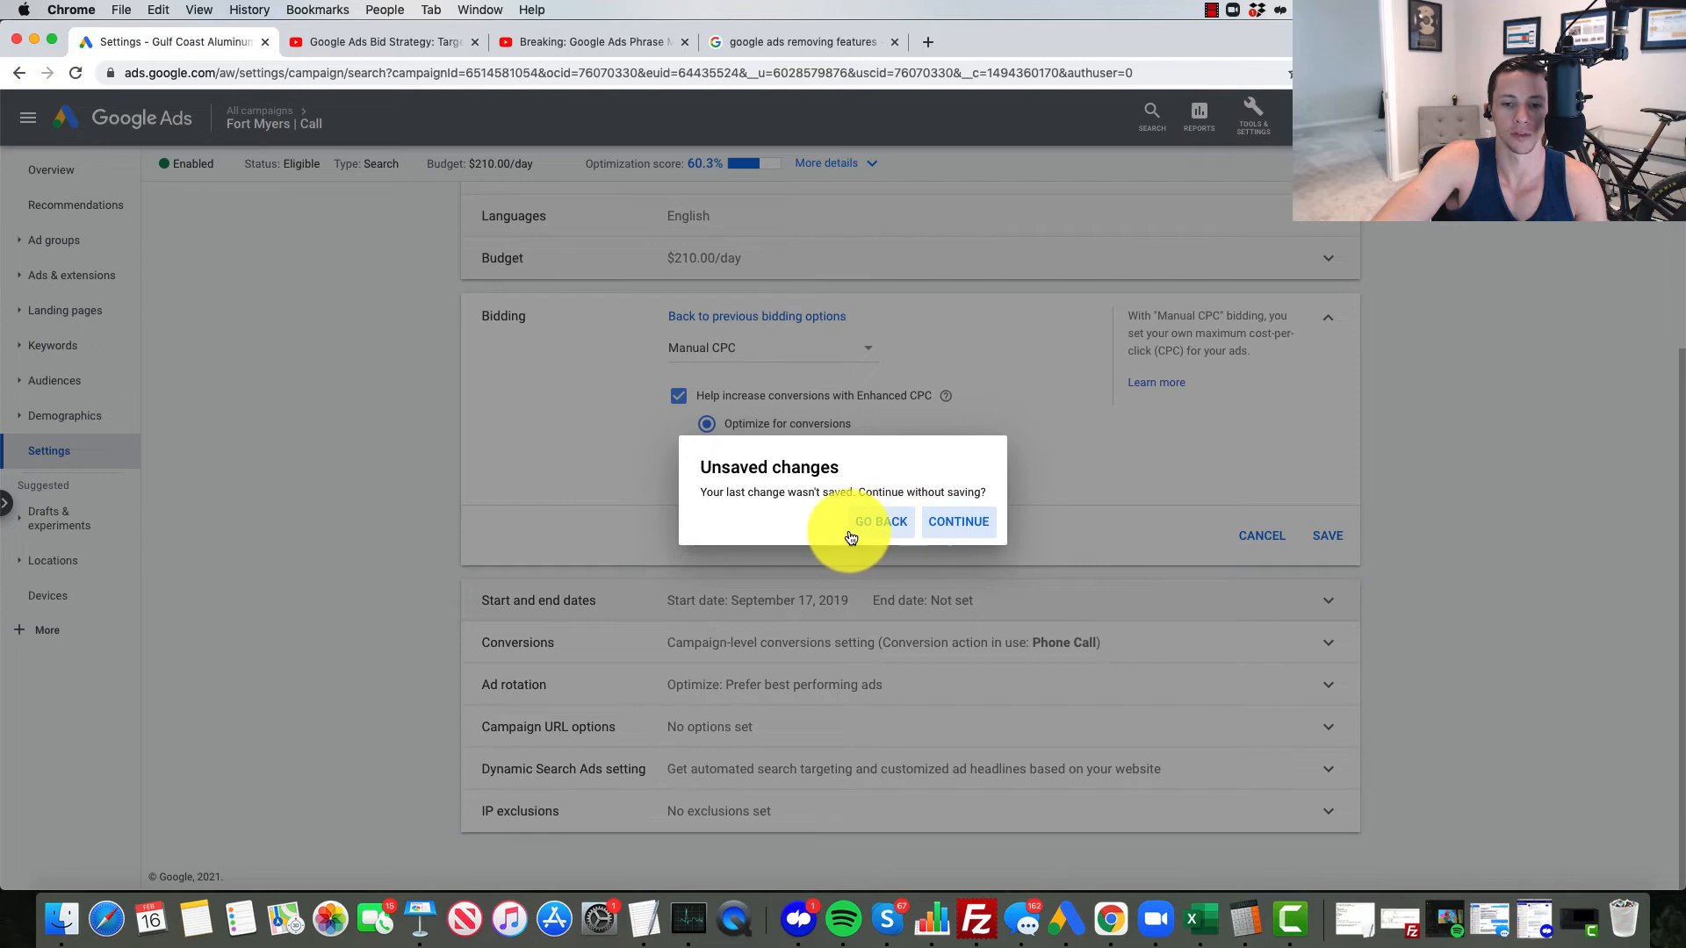
pyautogui.click(880, 522)
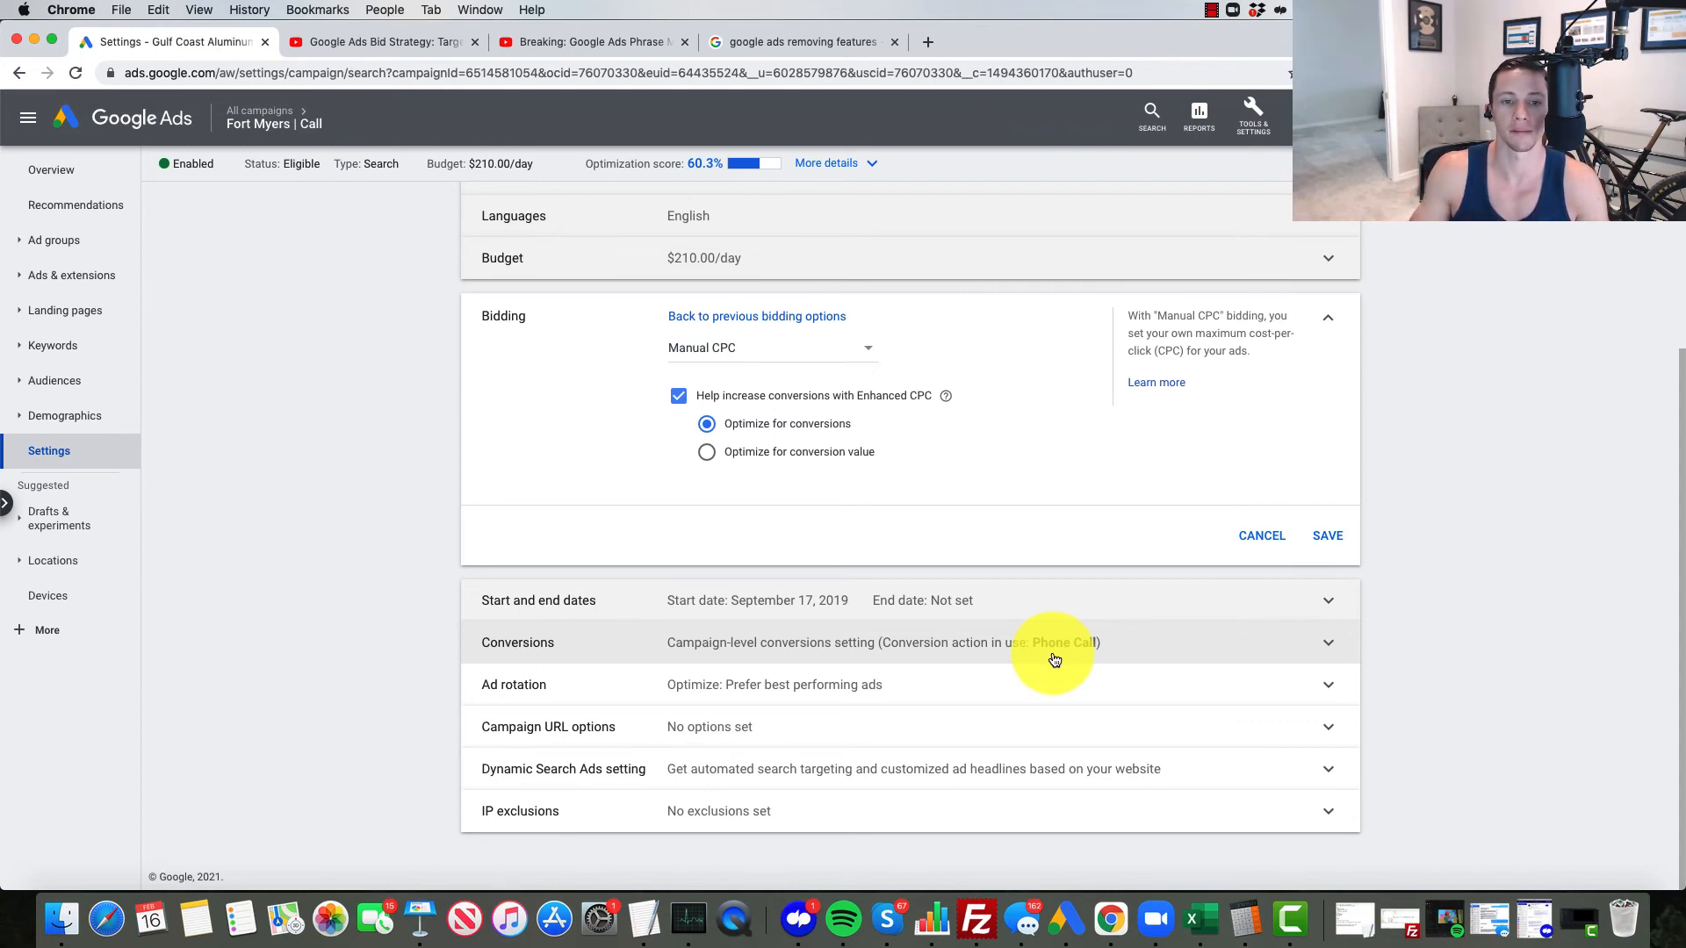
# Review the automated and manual bid strategies, including the Target ROAS description.
pyautogui.click(778, 349)
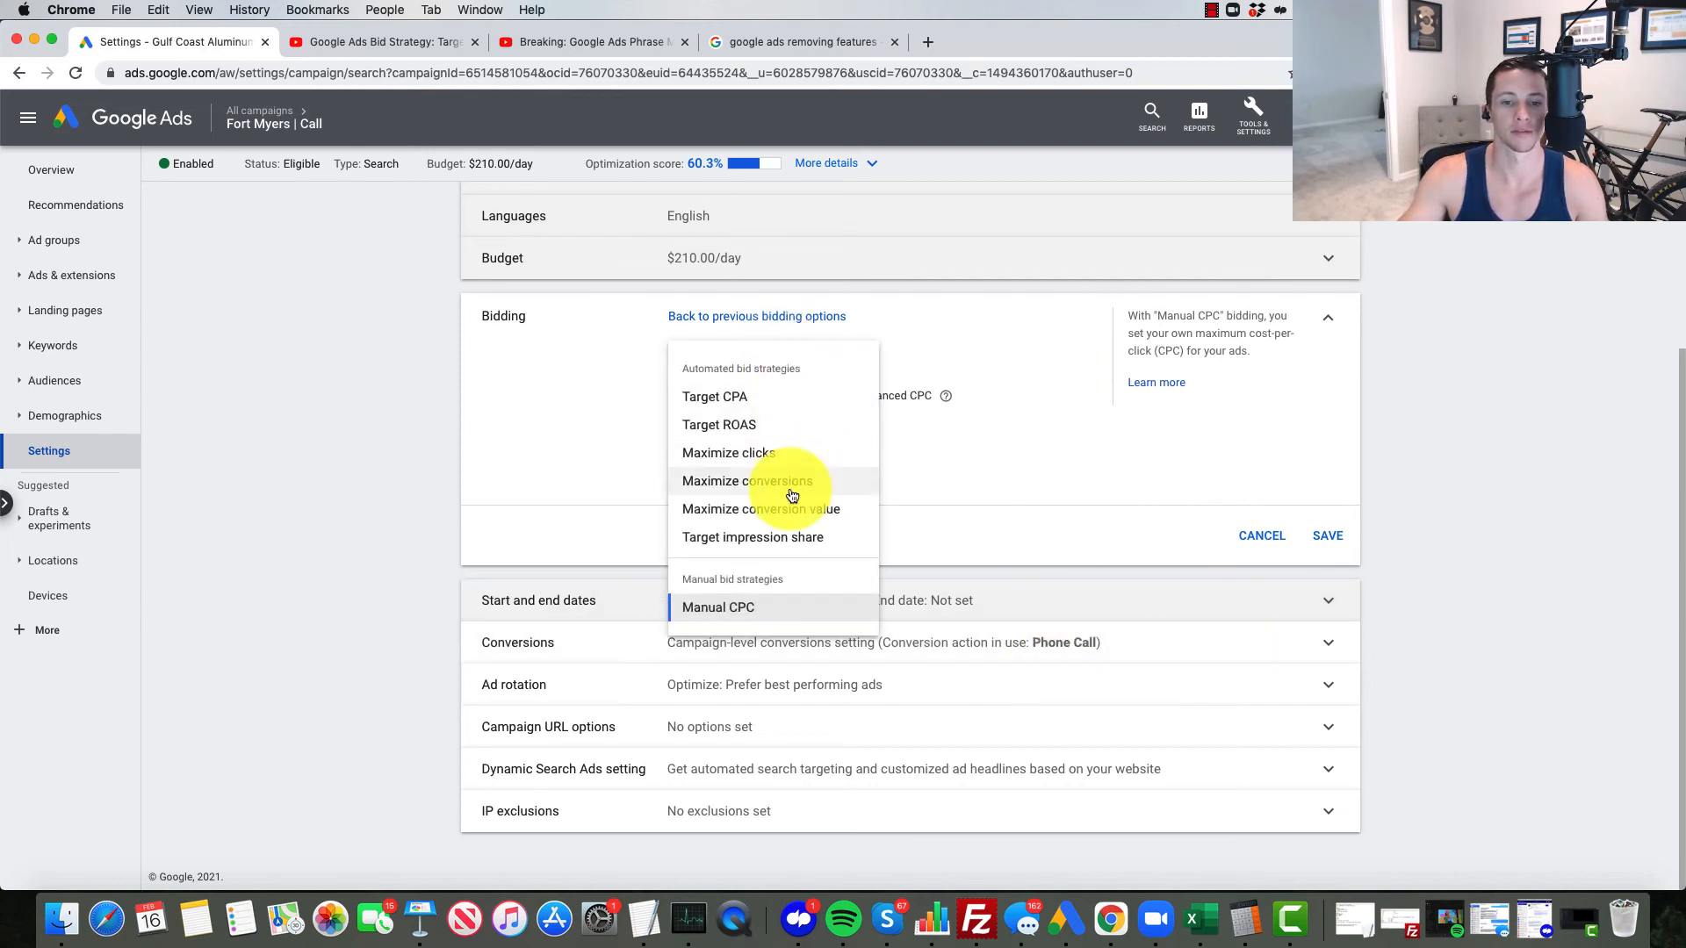